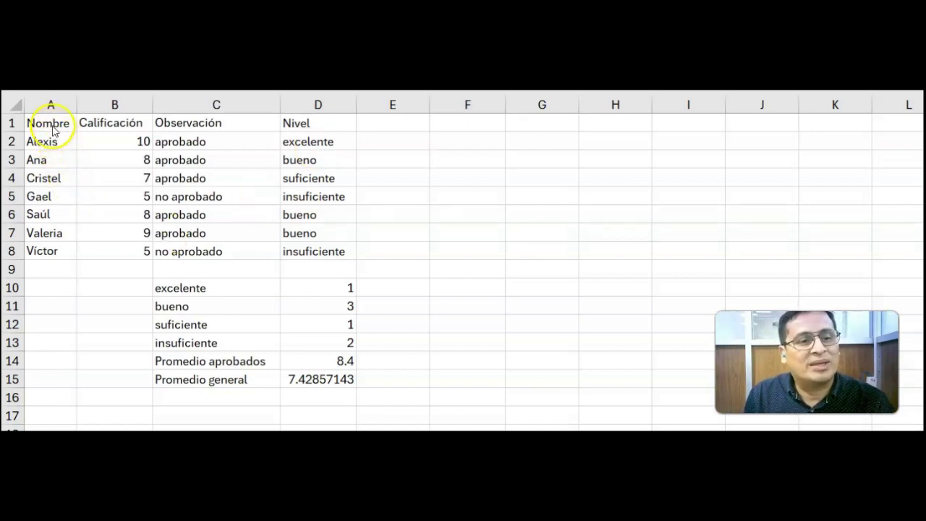
Step: Review the Nombre and Calificación columns and inspect the SI formula in the first Observación cell, C2
drag(52, 129, 43, 250)
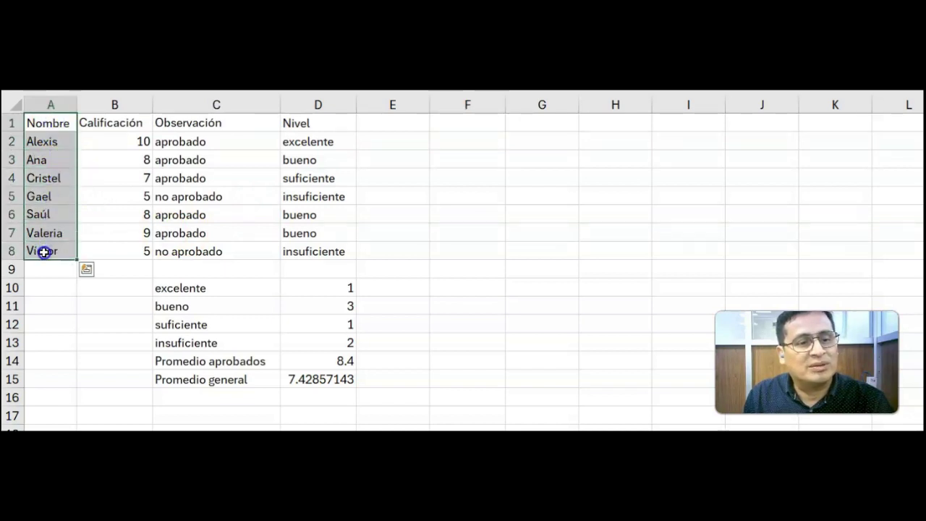
drag(108, 123, 104, 249)
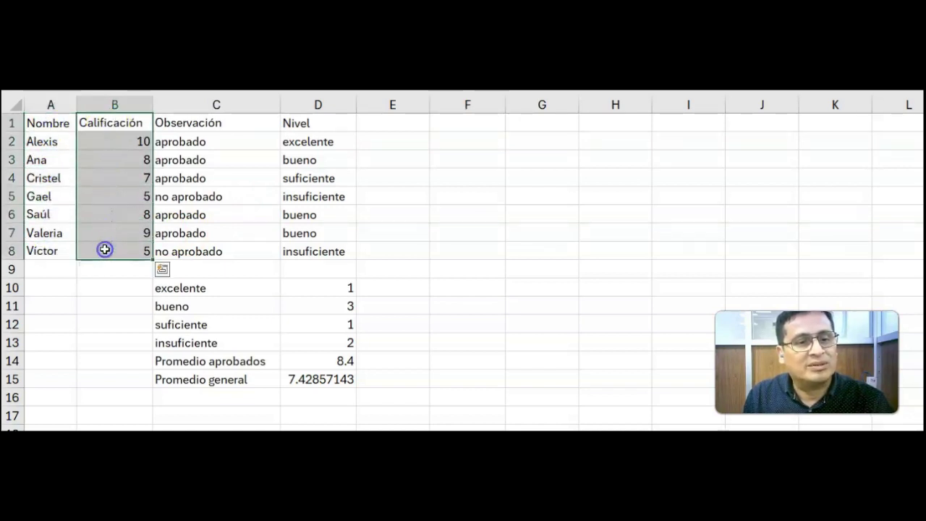
click(214, 123)
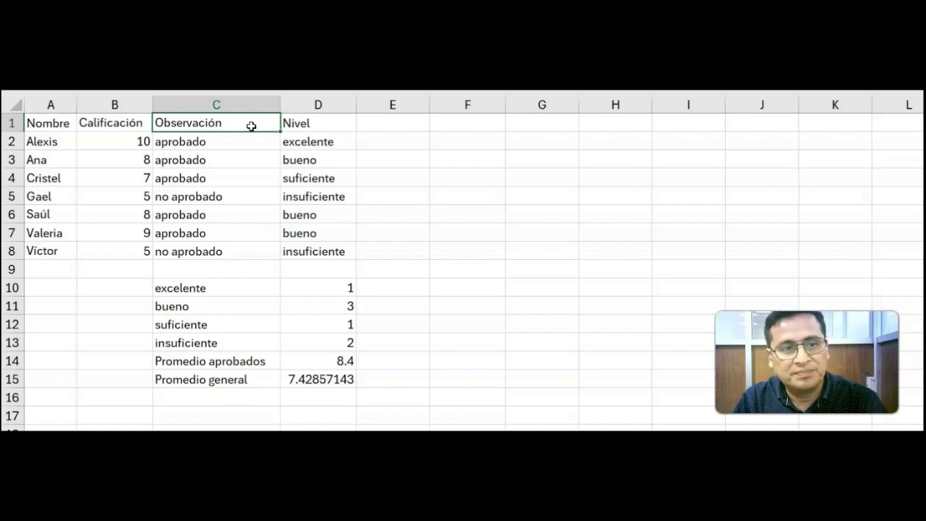
key(Down)
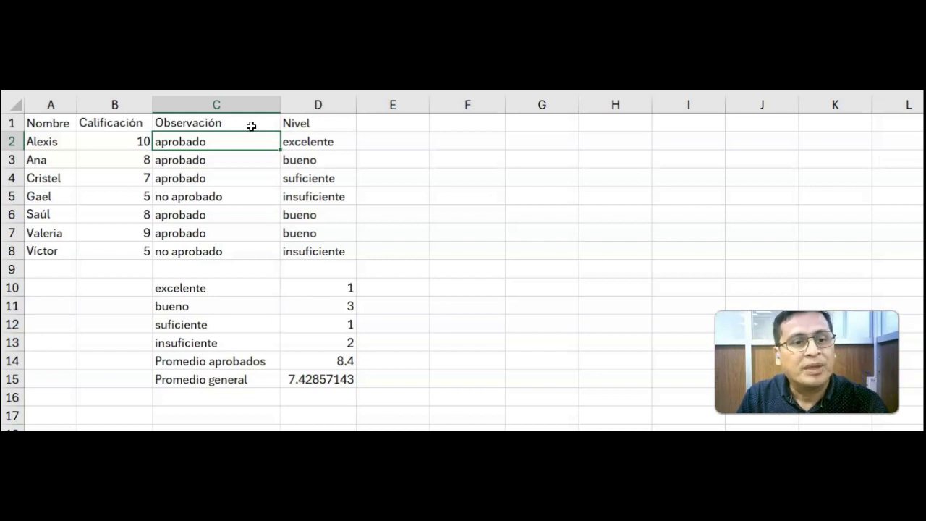
key(F2)
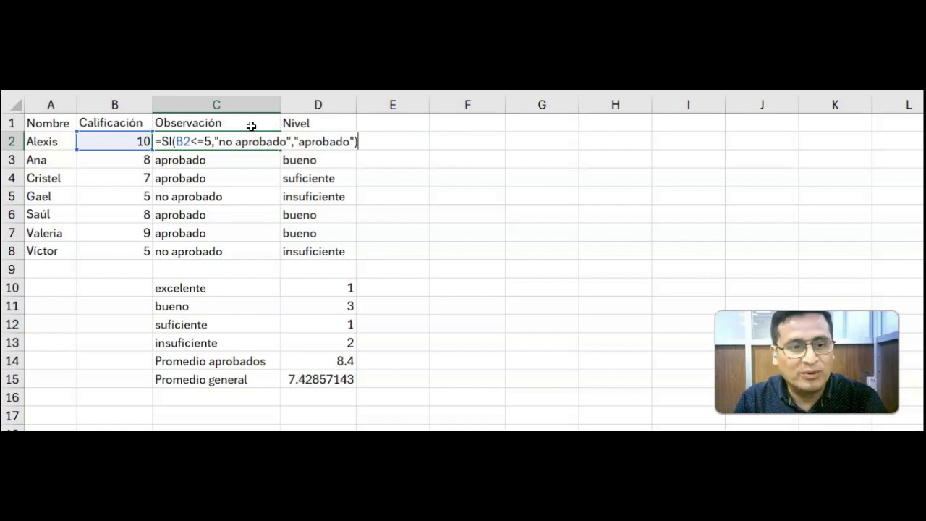
key(Return)
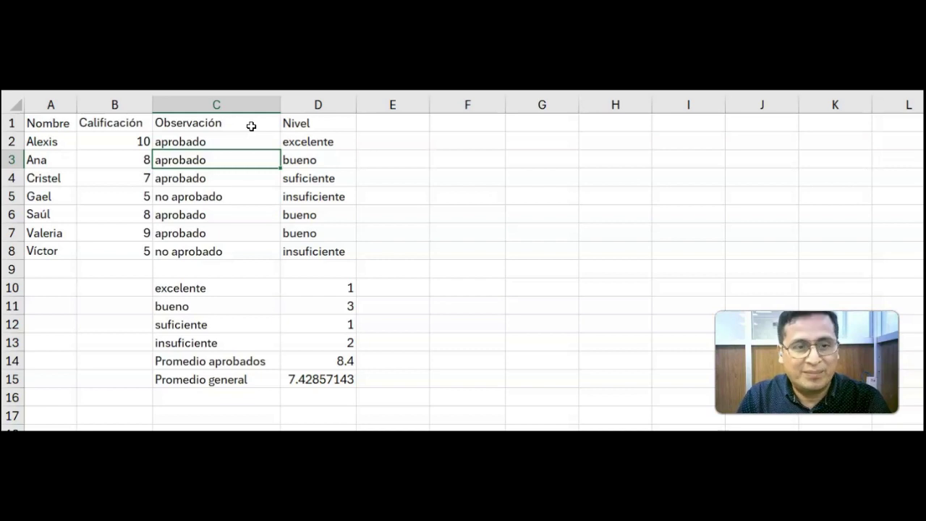
Step: Compare each grade in B2:B8 with its Observación result in the same row of column C
key(Up)
key(Left)
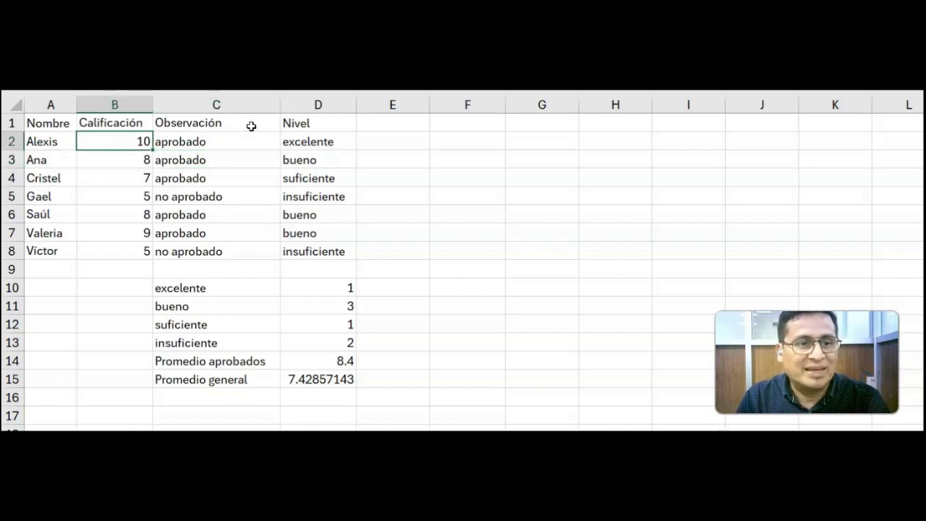
key(Right)
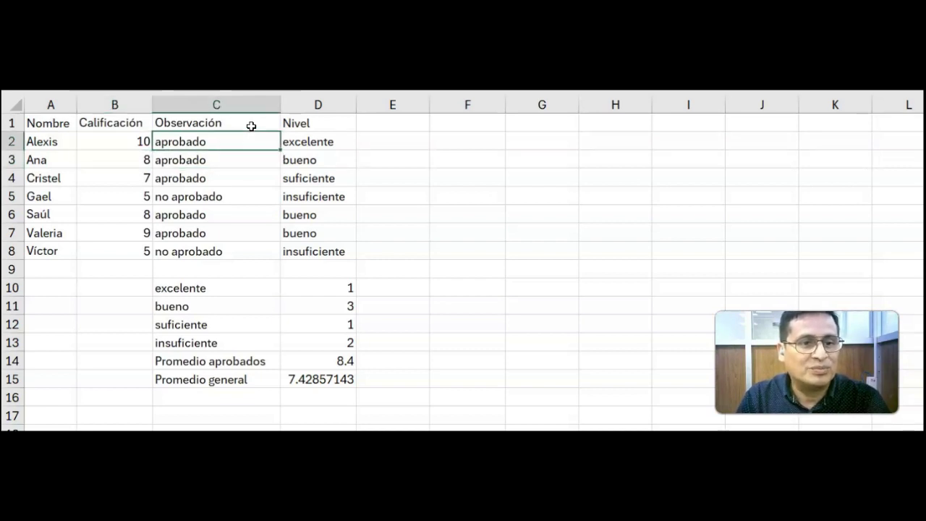
key(Down)
key(Left)
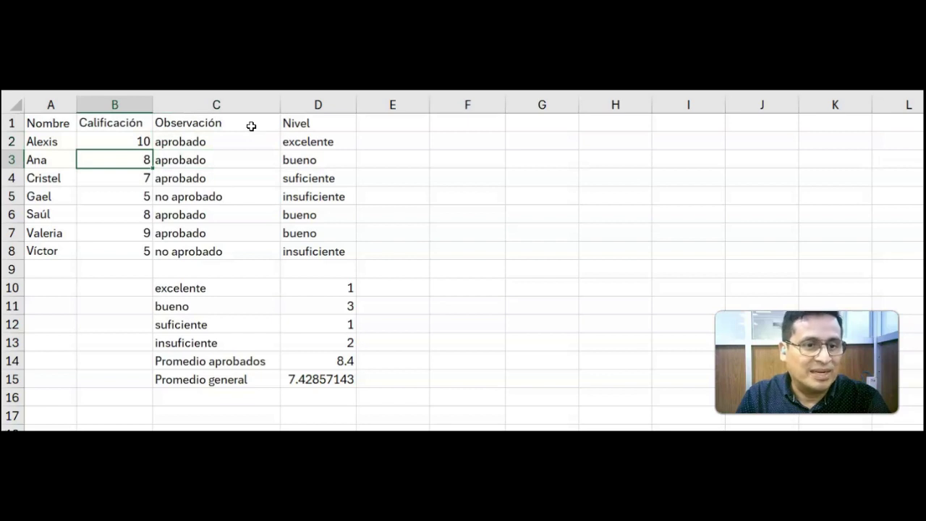
key(Right)
key(Down)
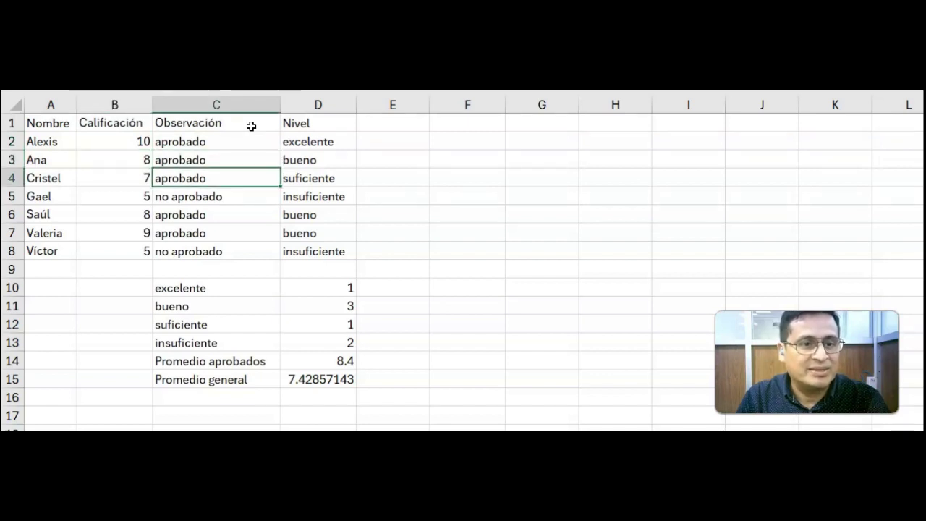
key(Left)
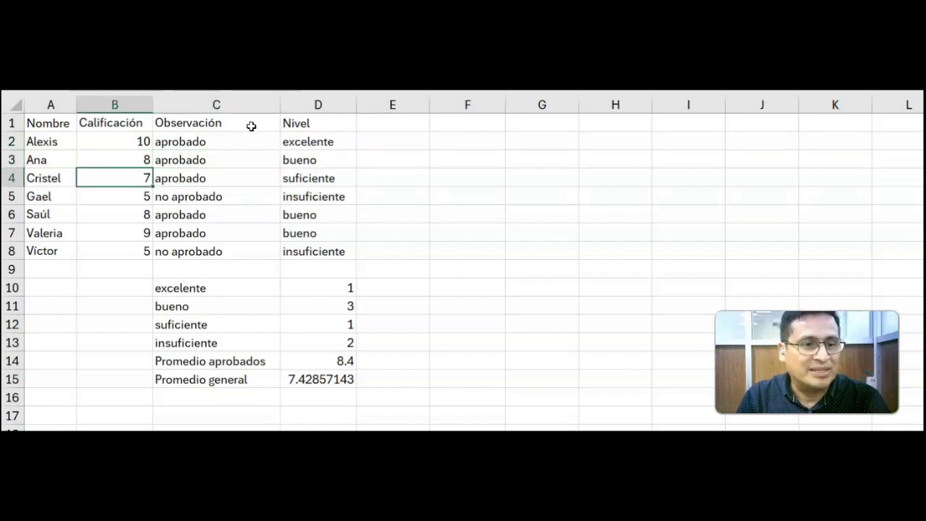
key(Right)
key(Down)
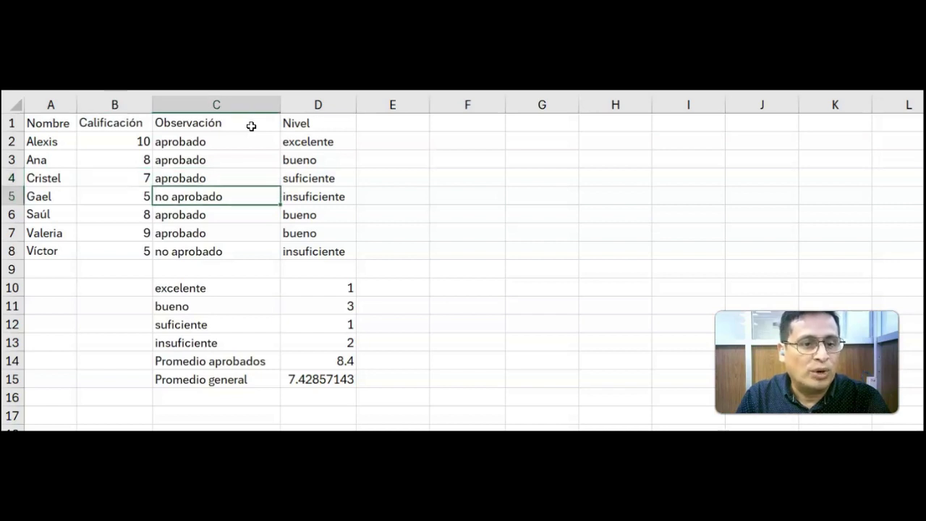
key(Left)
key(Down)
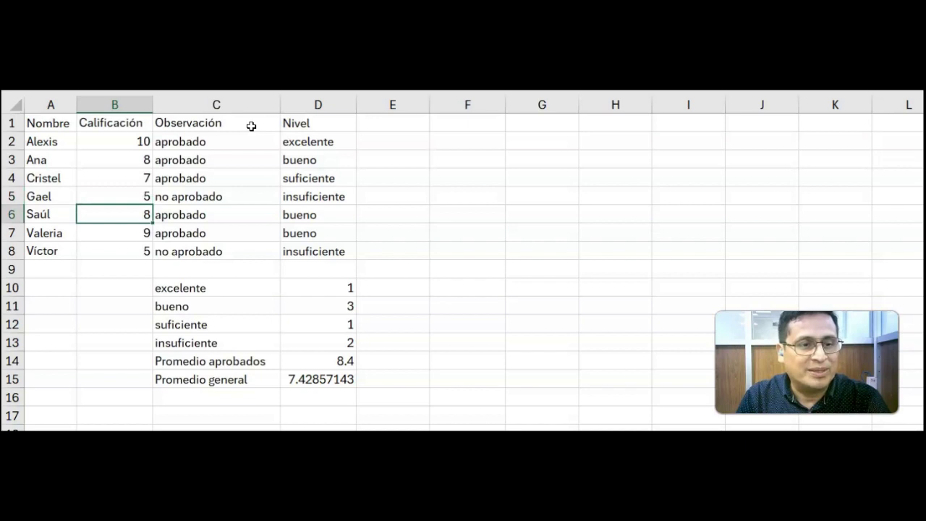
key(Right)
key(Down)
key(Left)
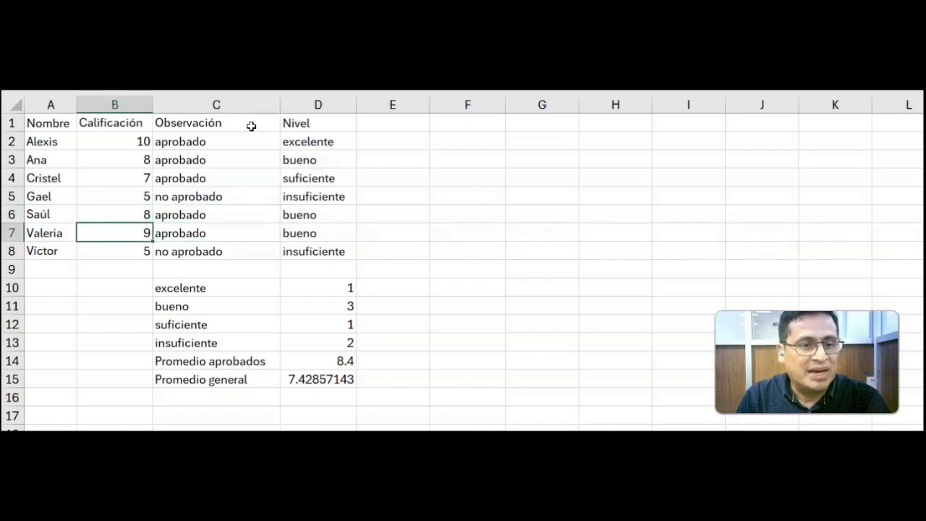
key(Right)
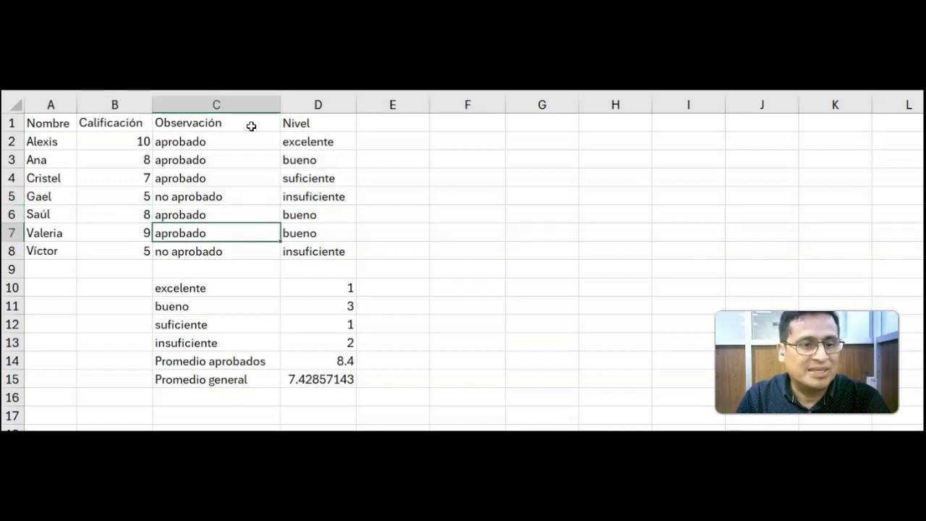
key(Down)
key(Left)
key(Right)
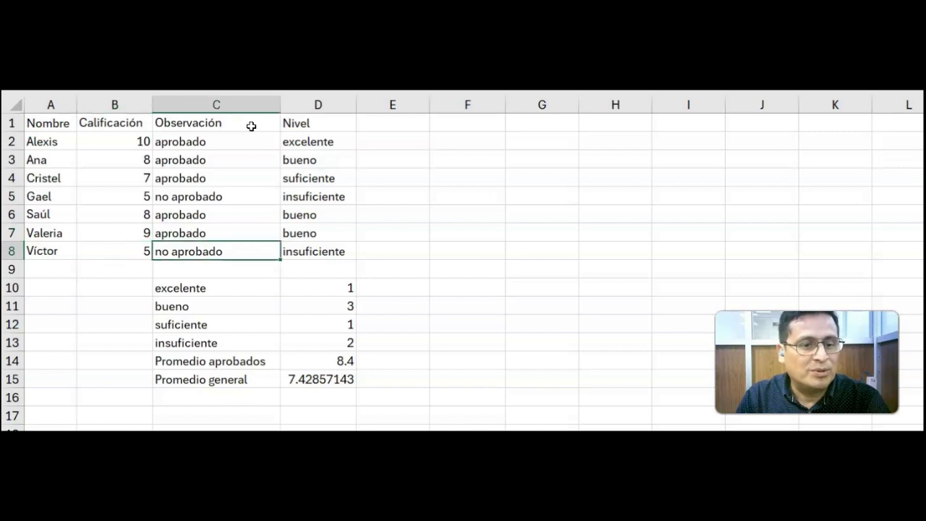
Step: Go back up the Observación column and inspect the SI formula in cell C4
key(Up)
key(Up)
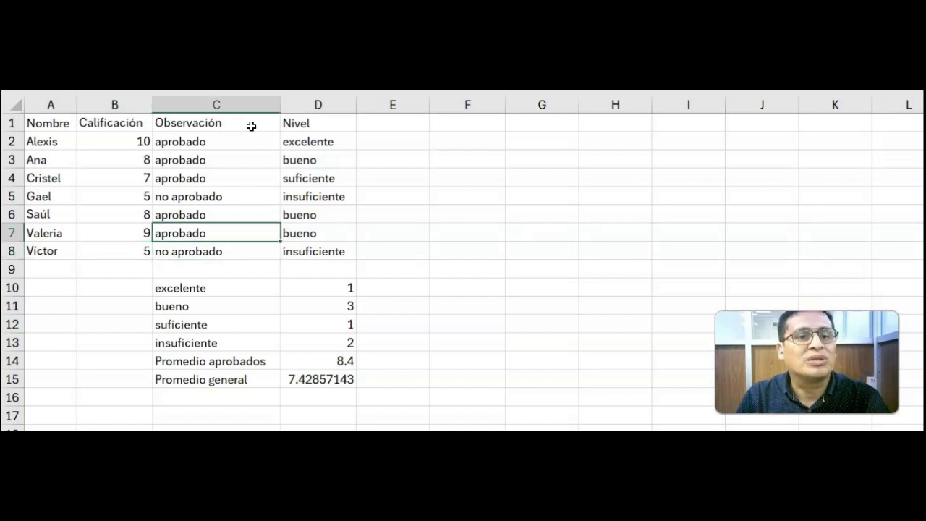
key(Up)
key(Up)
key(Up)
key(Up)
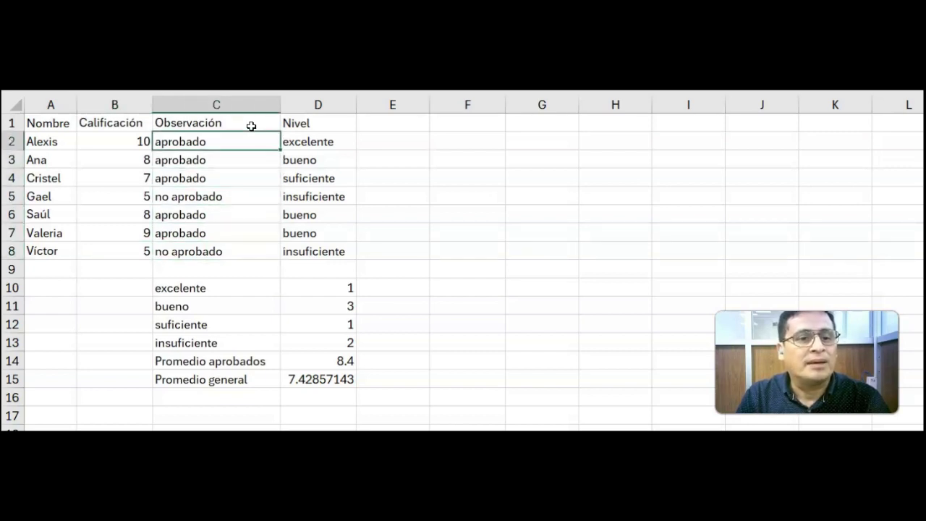
key(Down)
key(Down)
key(F2)
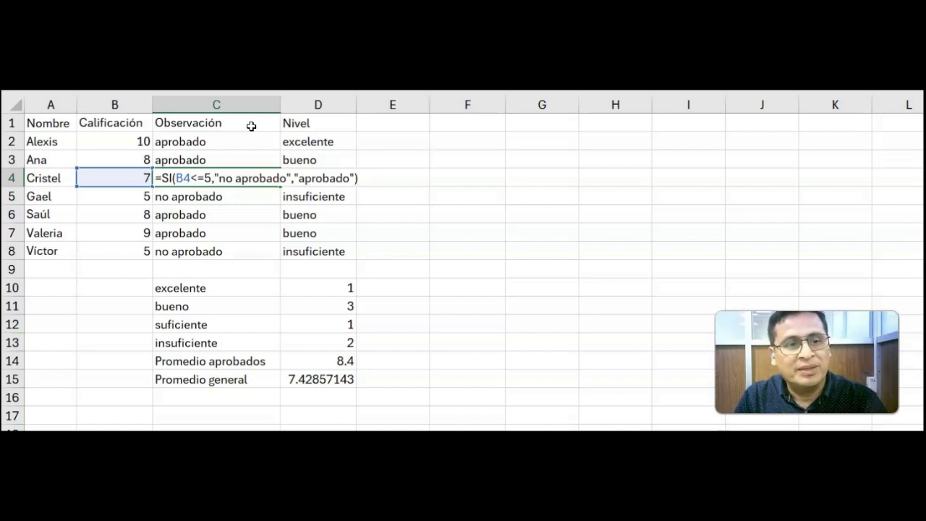
key(Return)
Step: Return to cell C2 and examine the condition and both outcomes of its SI formula again
key(Up)
key(Up)
key(Up)
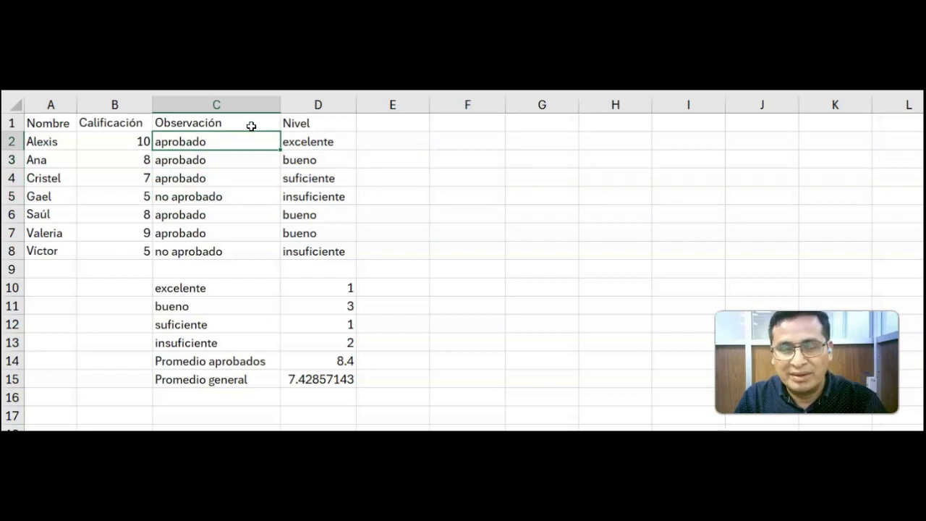
key(F2)
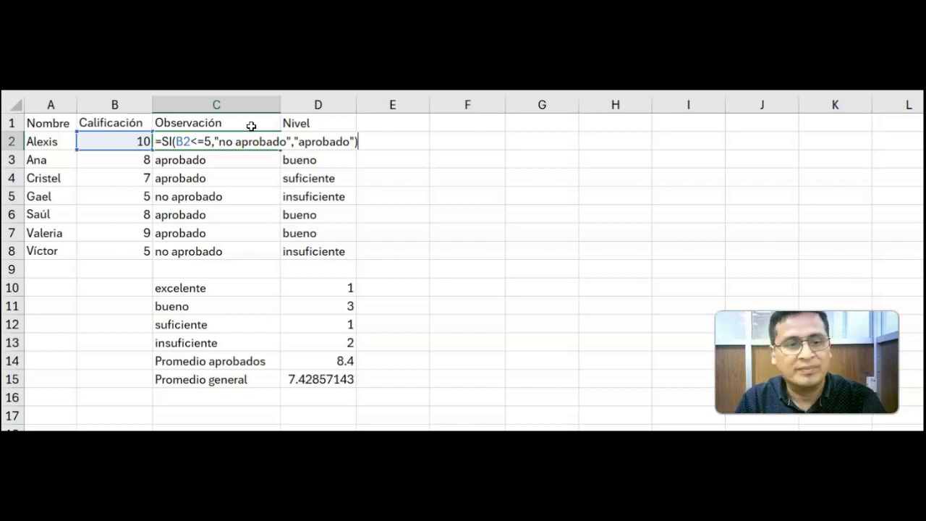
key(Return)
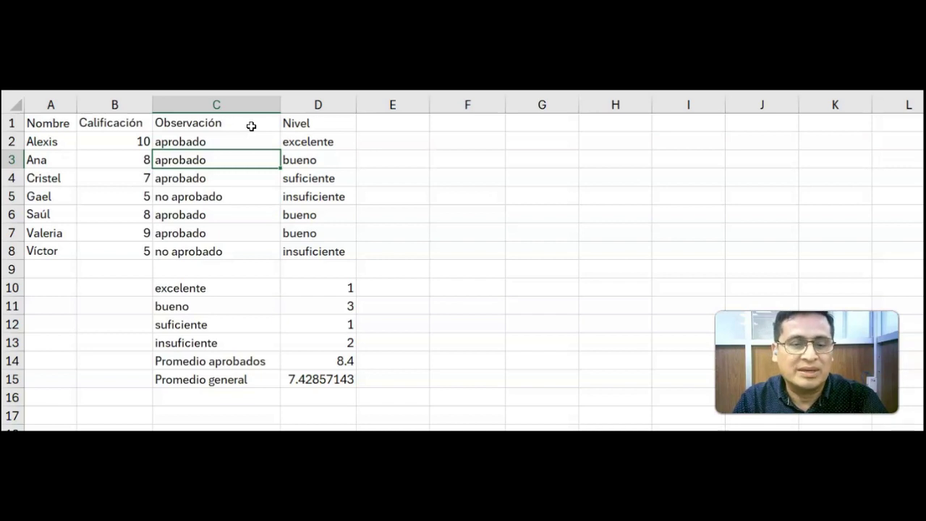
Step: Inspect the nested SI formula in the first Nivel cell, D2, without changing it
key(Up)
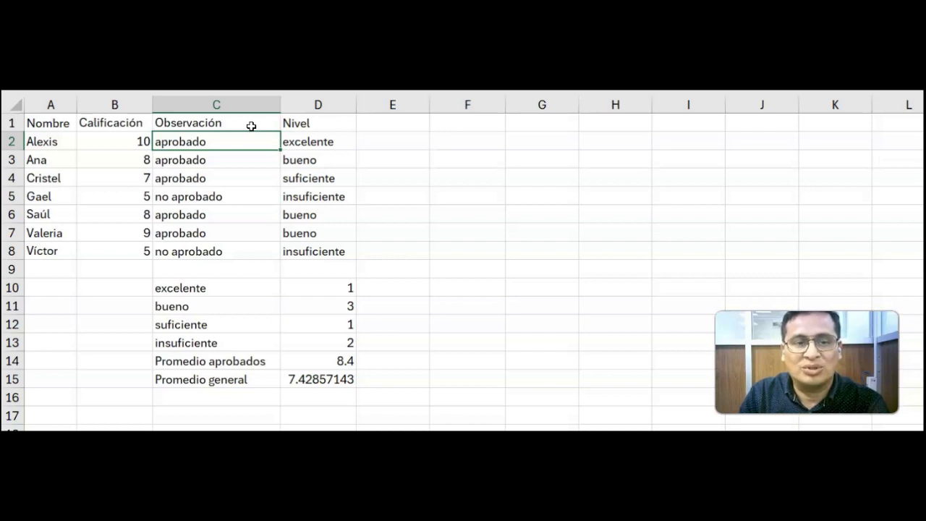
key(Right)
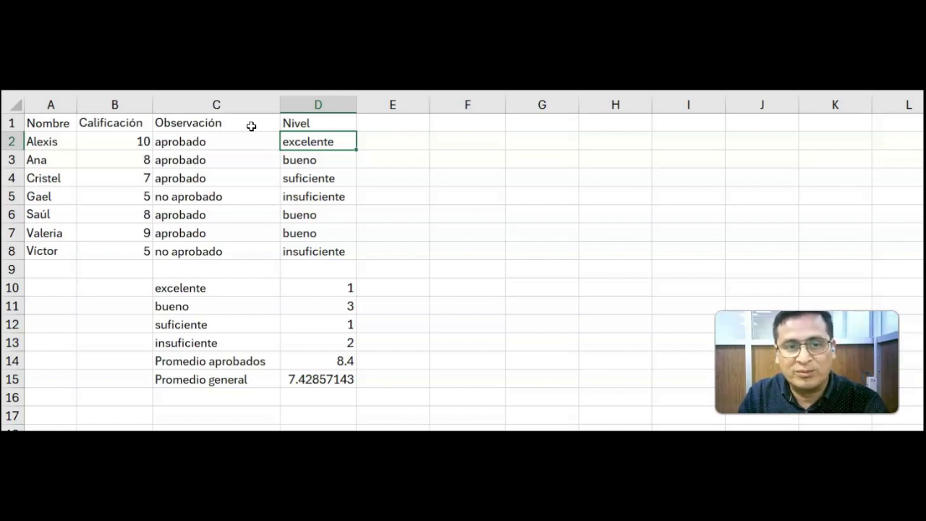
key(F2)
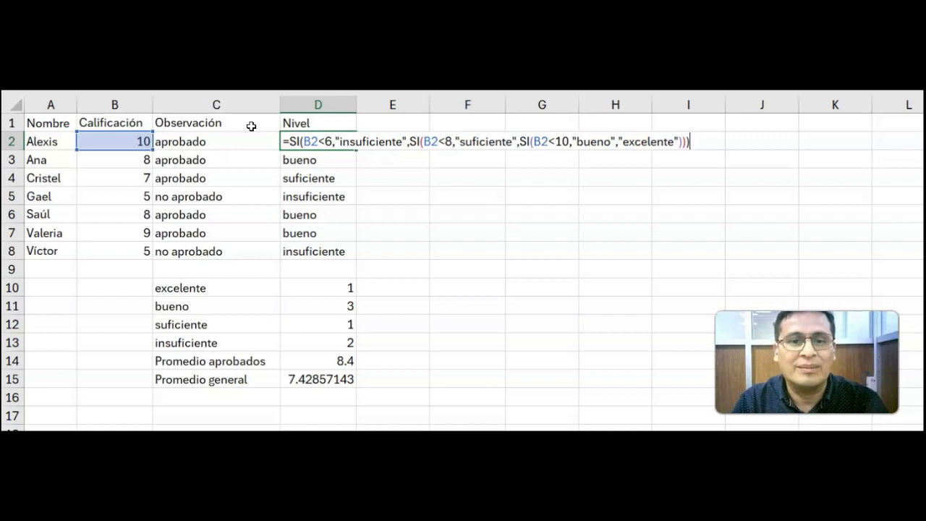
key(Return)
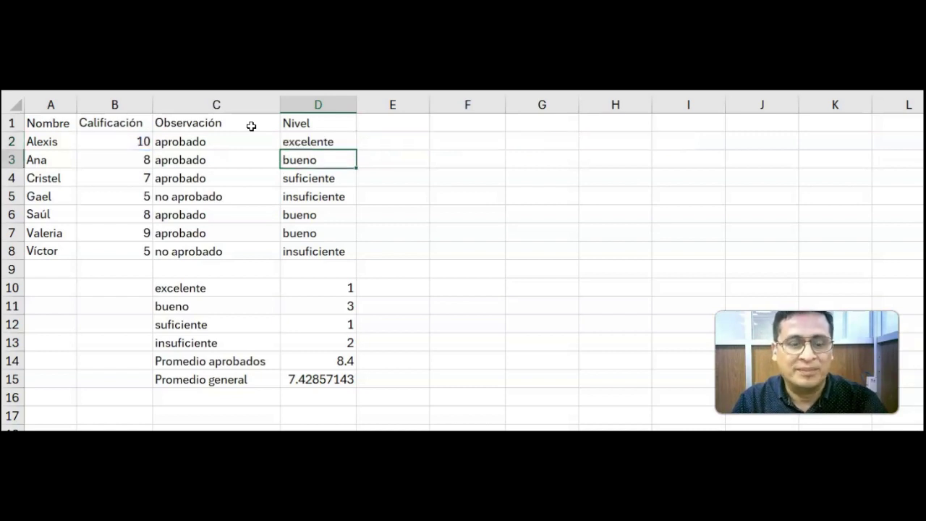
Step: Check the nested SI formulas in the remaining Nivel cells, D3 through D8, one by one
key(F2)
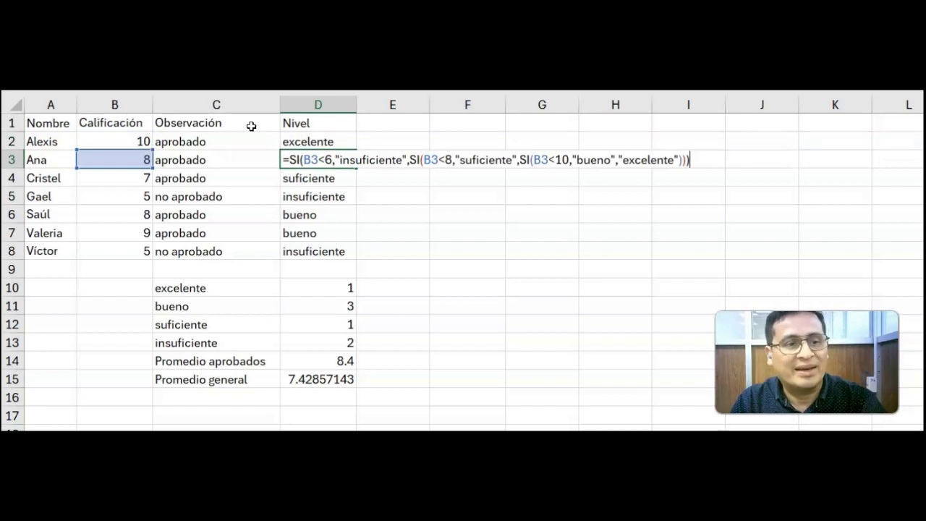
key(Return)
key(F2)
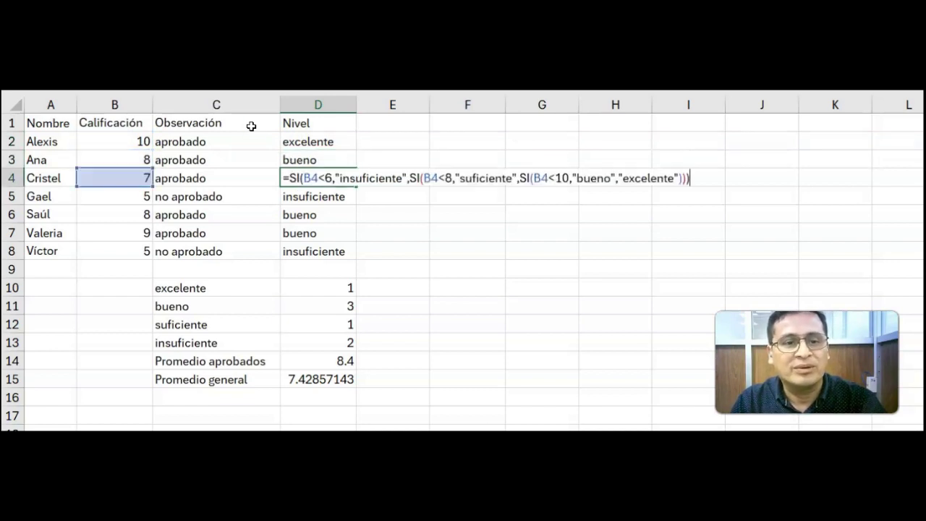
key(Return)
key(F2)
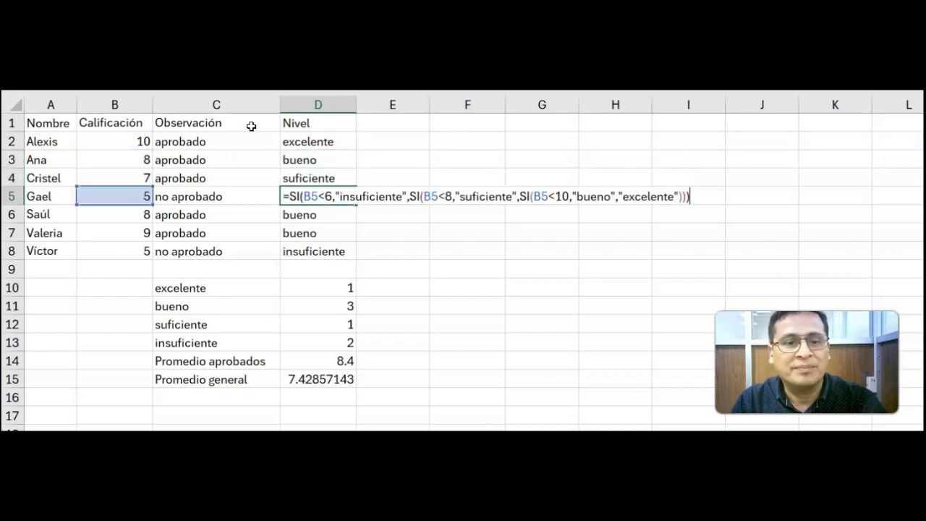
key(Return)
key(F2)
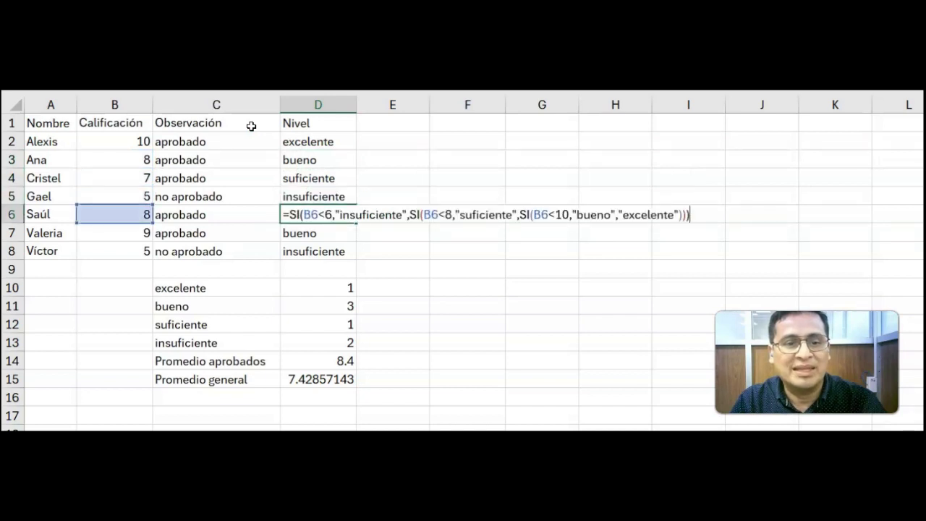
key(Return)
key(F2)
key(Return)
key(F2)
key(Return)
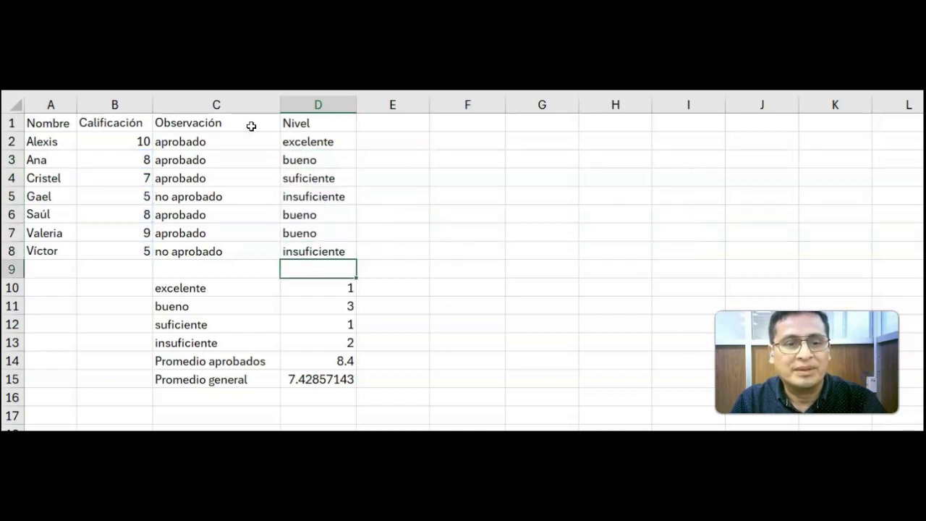
Step: Look over the Nivel results in column D and select the "excelente" summary label in C10
key(Up)
key(Up)
key(Up)
key(Up)
key(Up)
key(Up)
key(Up)
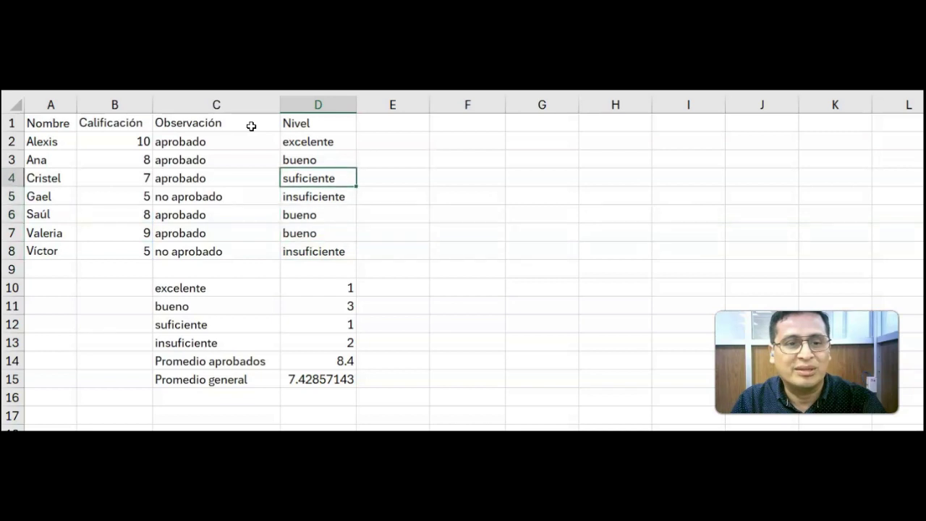
key(Down)
key(Down)
key(Down)
key(Down)
key(Down)
key(Down)
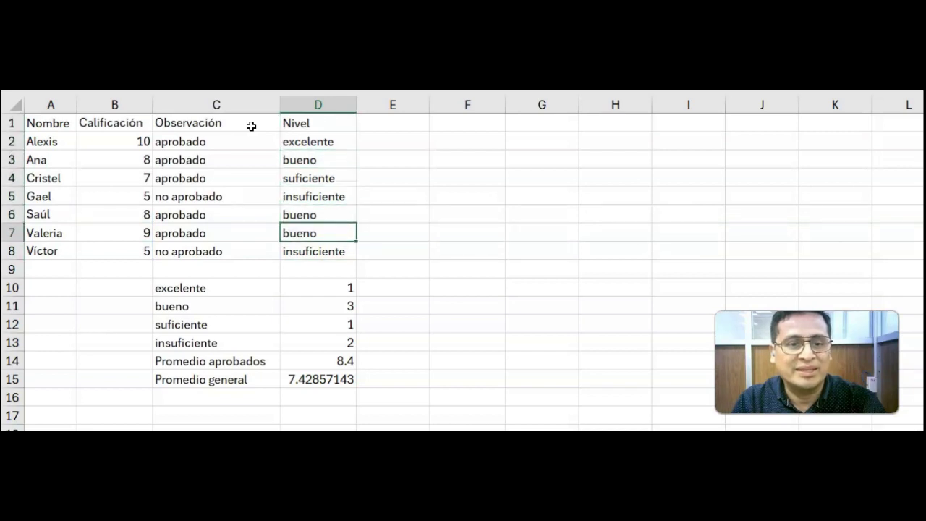
key(Down)
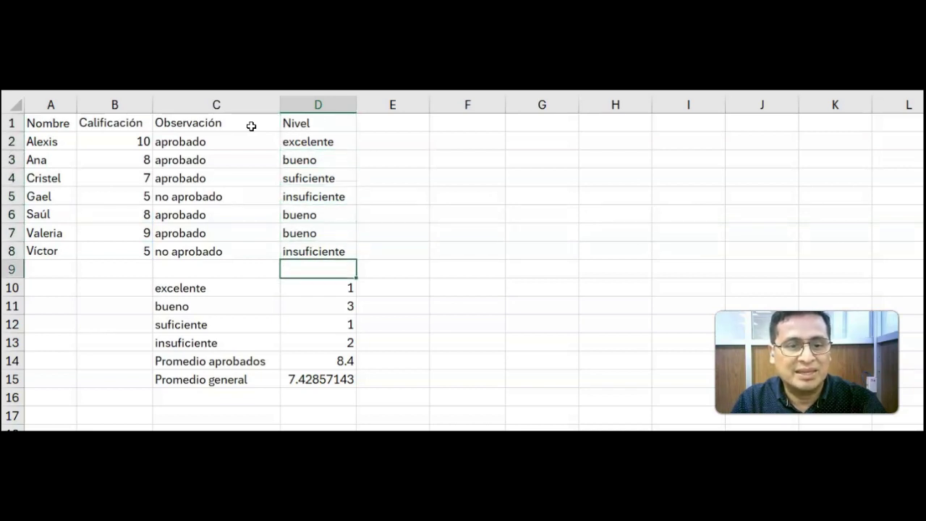
key(Down)
key(Left)
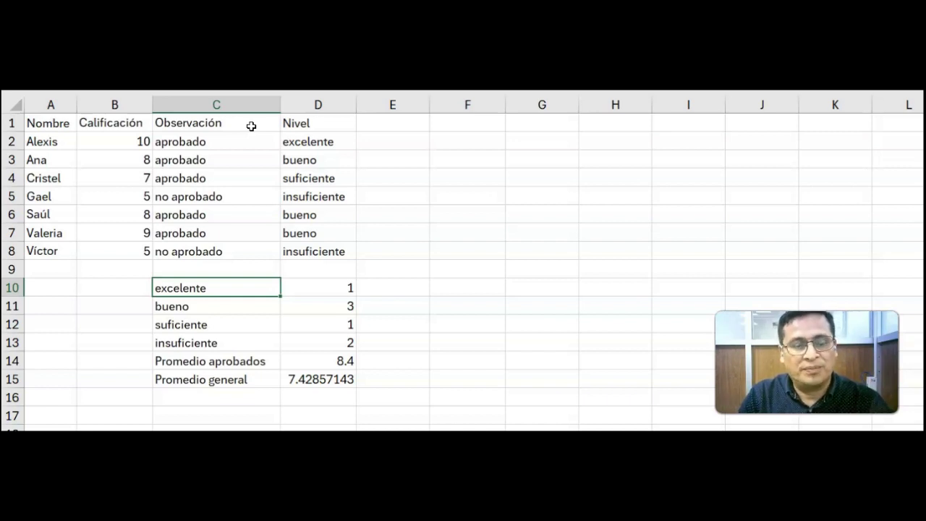
Step: Inspect the CONTAR.SI formulas that count each level in D10 through D13, one by one, without changing them
key(Right)
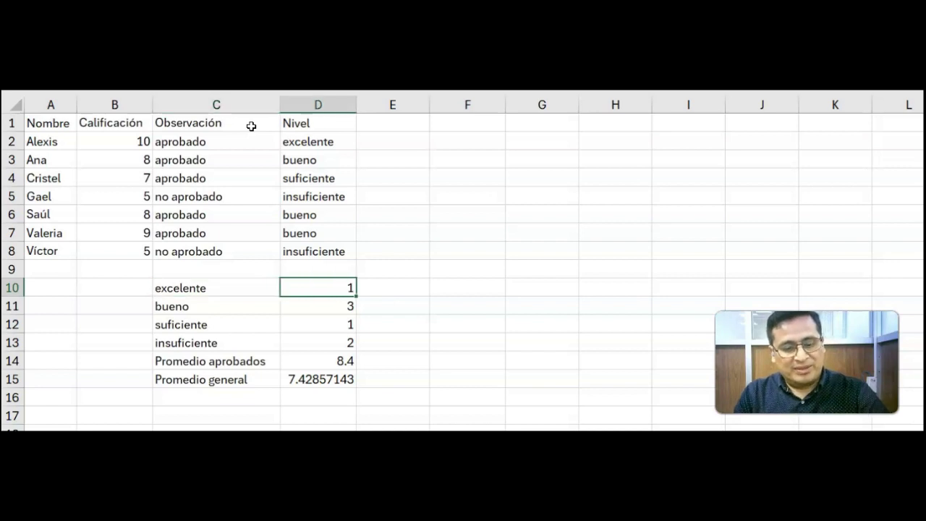
key(F2)
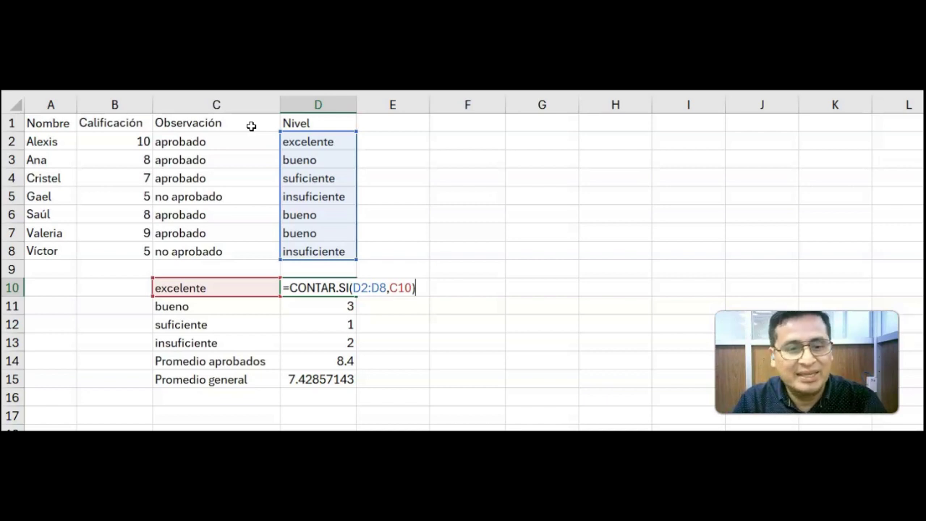
key(Return)
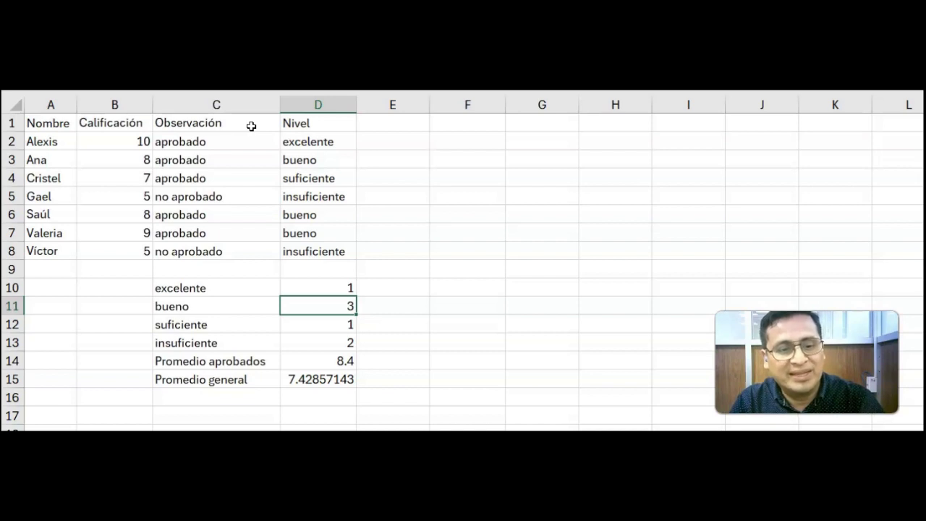
key(F2)
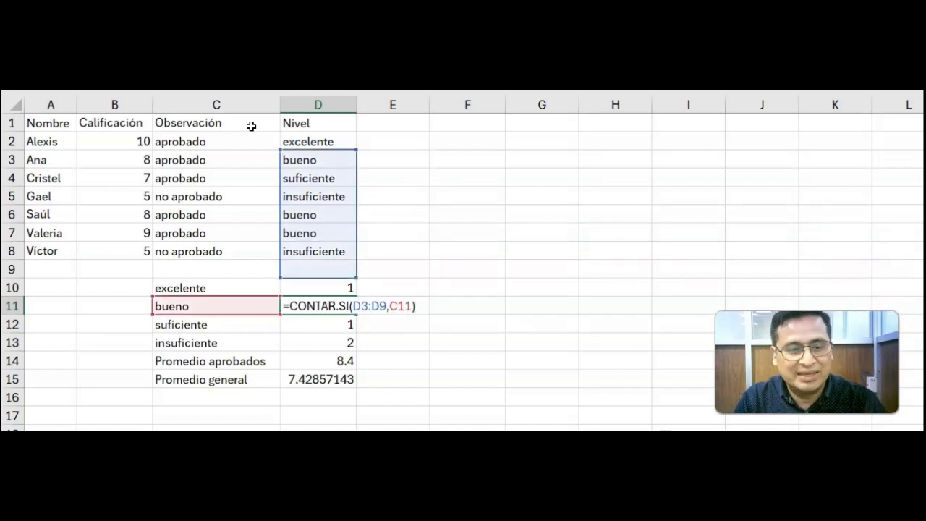
key(Return)
key(F2)
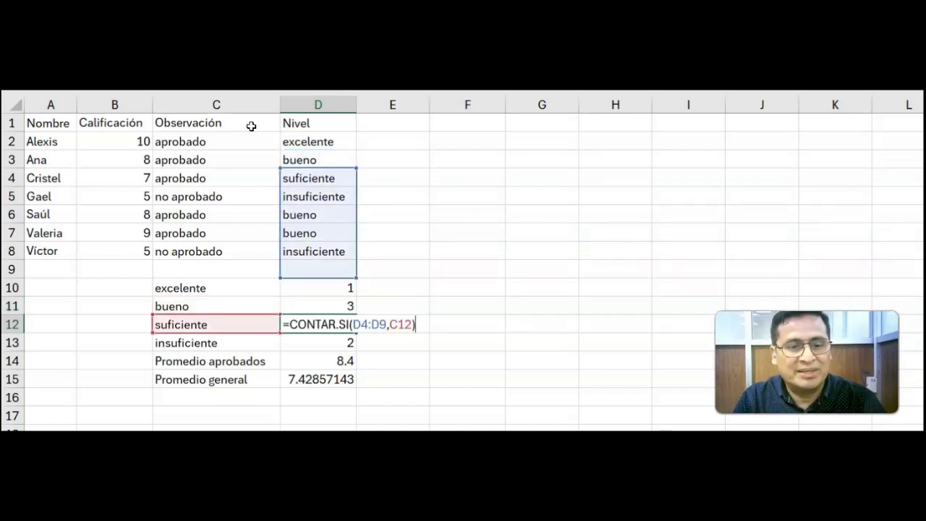
key(Return)
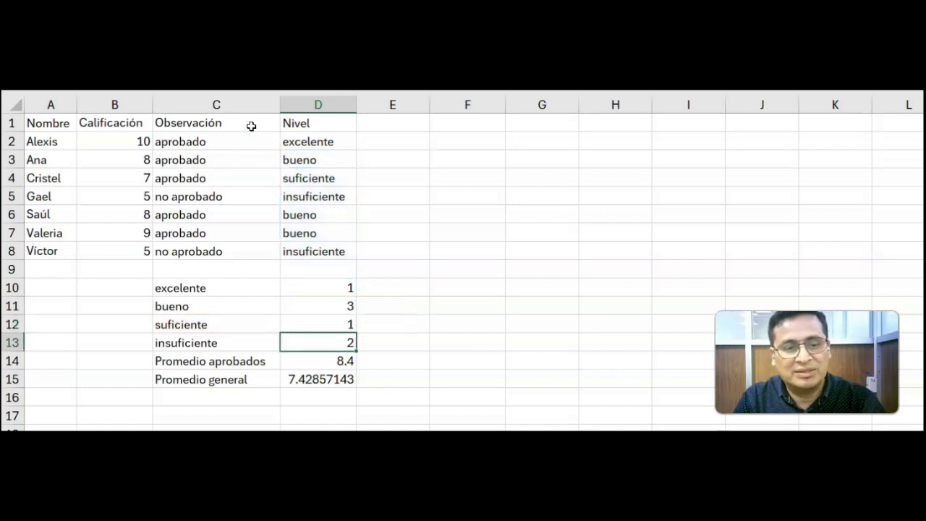
key(F2)
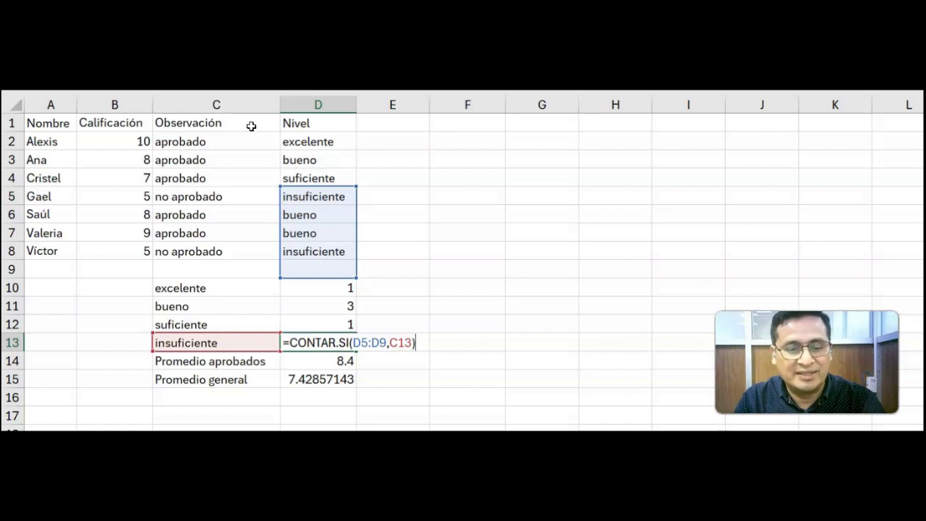
key(Return)
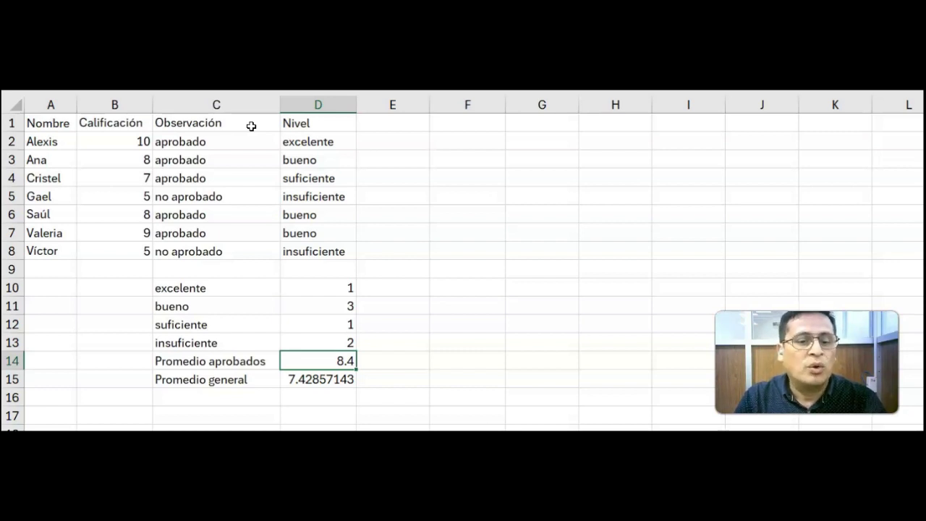
Step: Examine the SUMAR.SI/CONTAR.SI formula for Promedio aprobados in D14 and the PROMEDIO formula for Promedio general in D15
key(F2)
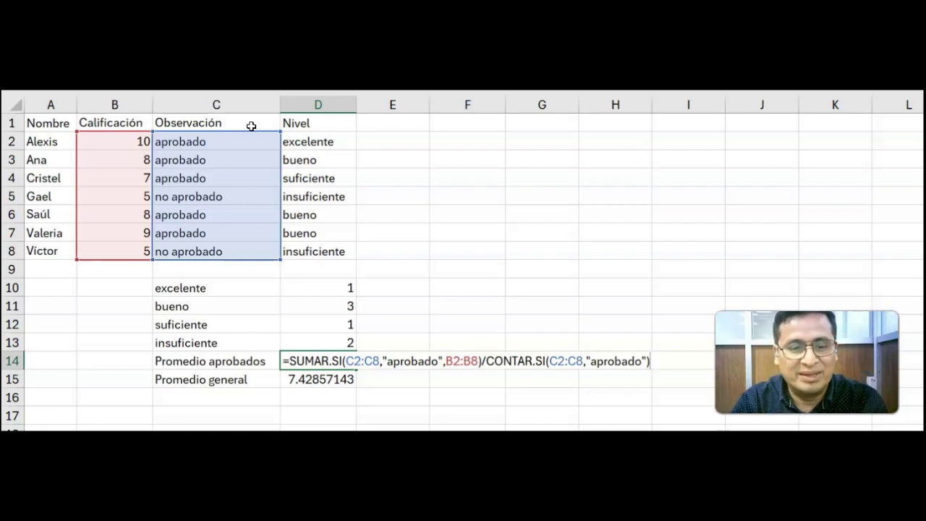
key(Return)
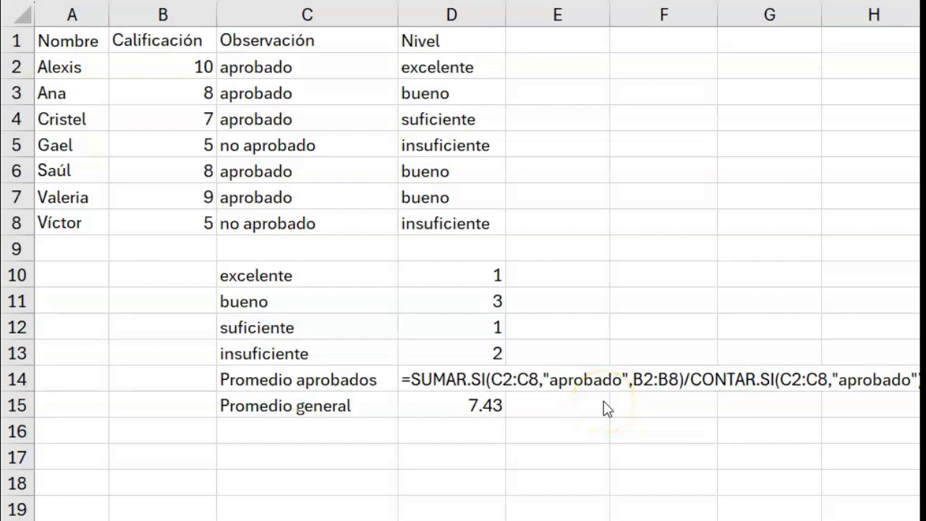
double_click(470, 380)
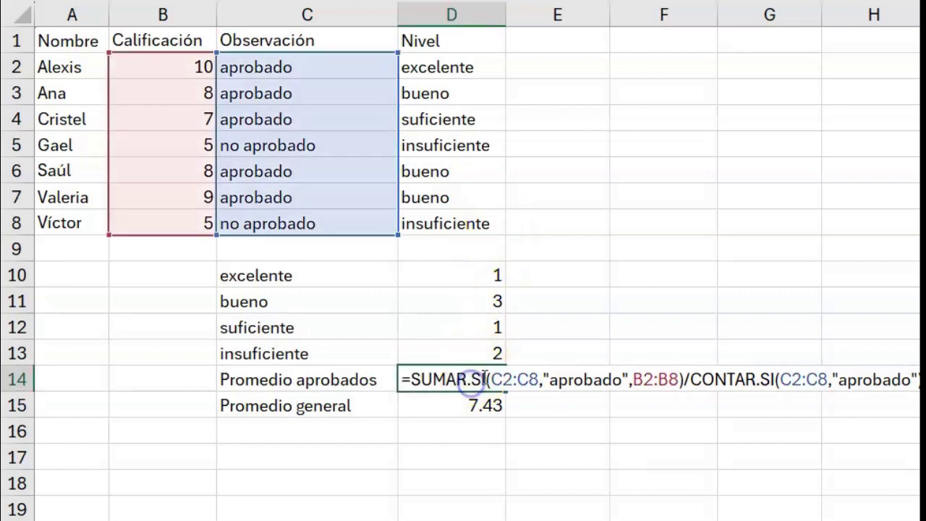
key(Return)
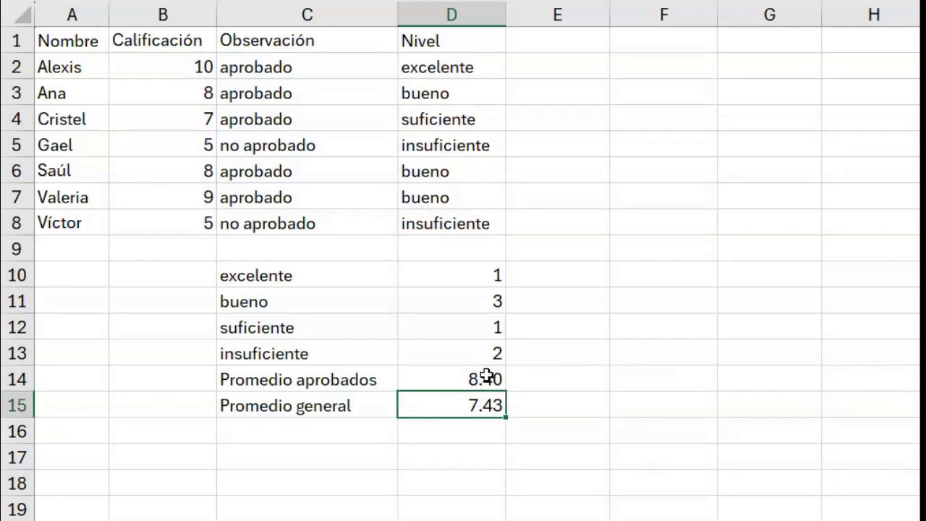
key(F2)
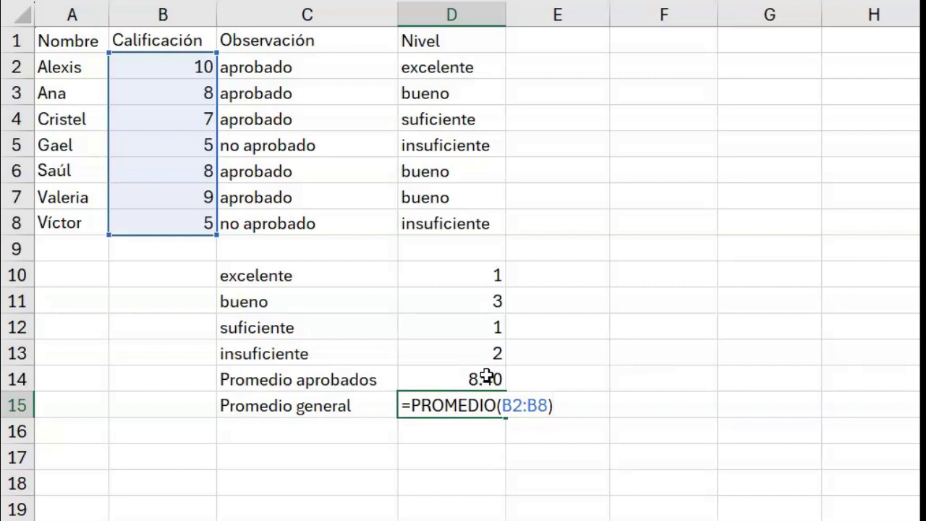
key(Return)
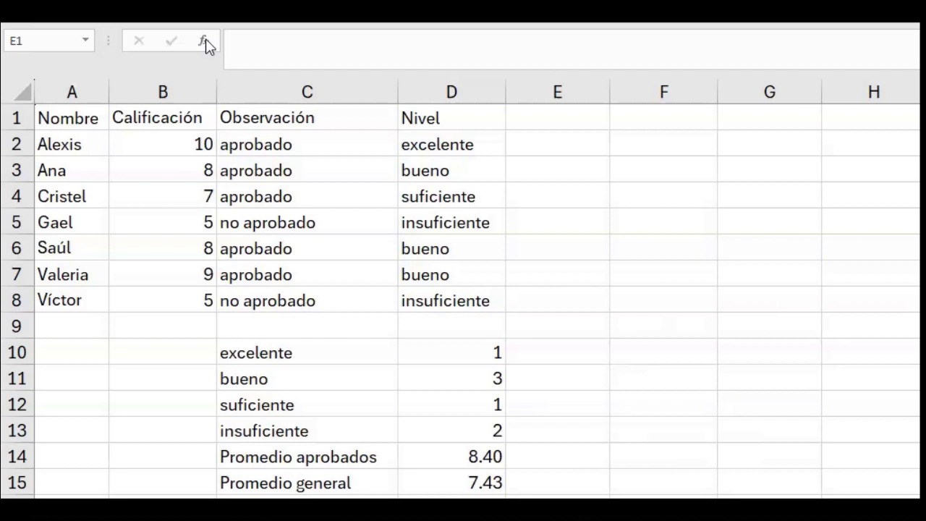
Step: Open the Insert Function dialog for the empty cell E1 and look through the available function categories
click(585, 120)
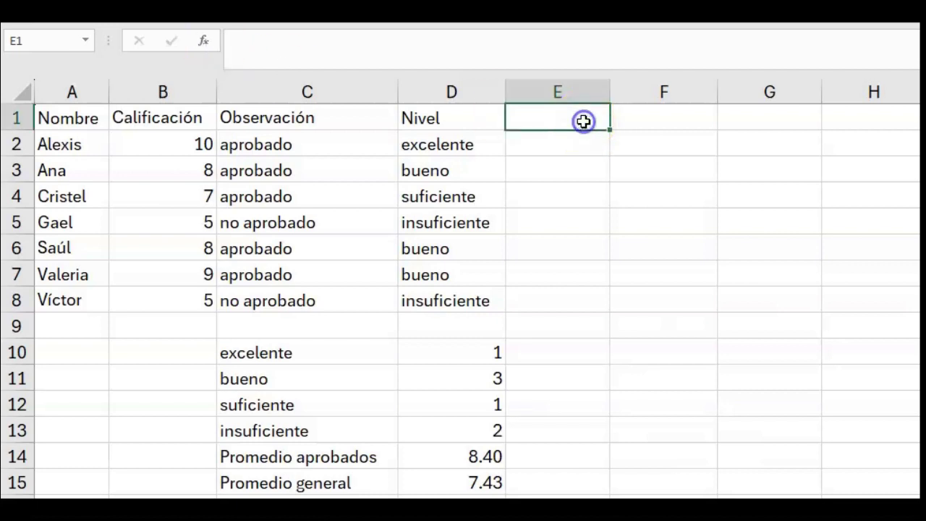
click(203, 42)
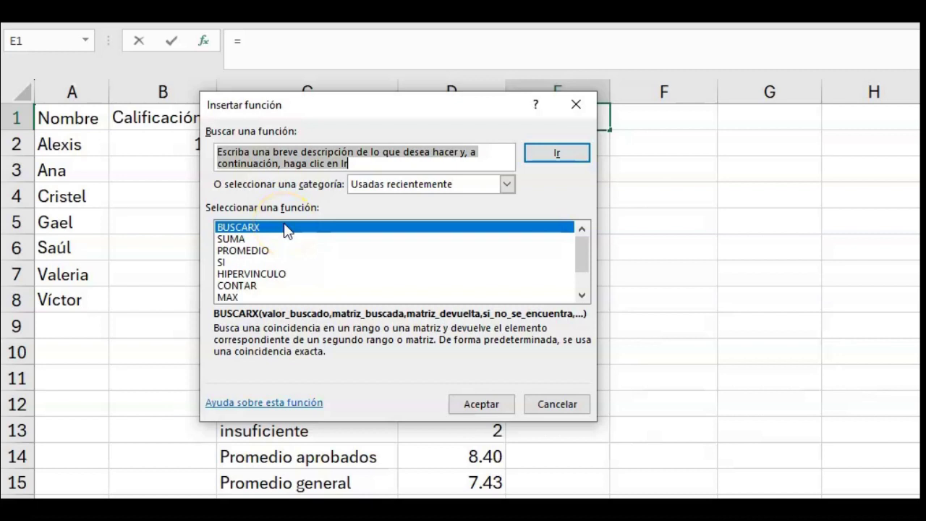
click(508, 184)
click(509, 186)
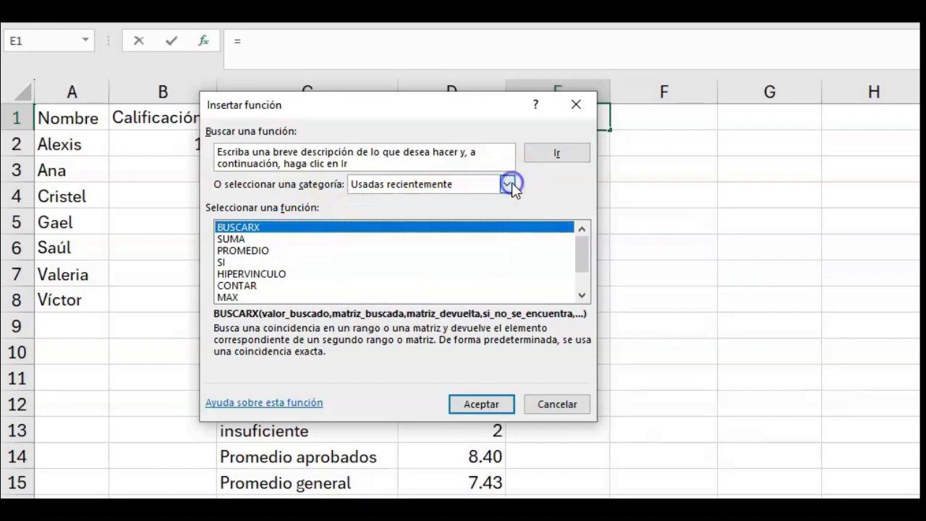
click(509, 185)
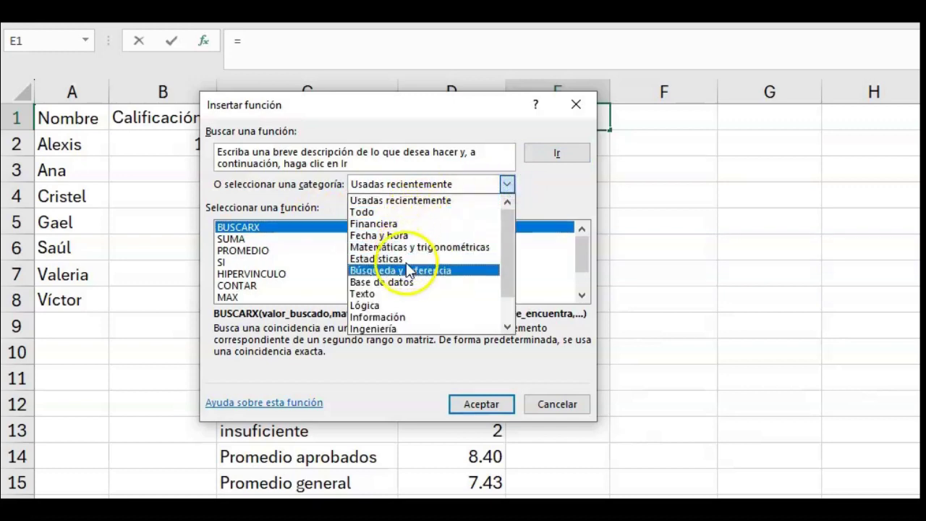
click(507, 313)
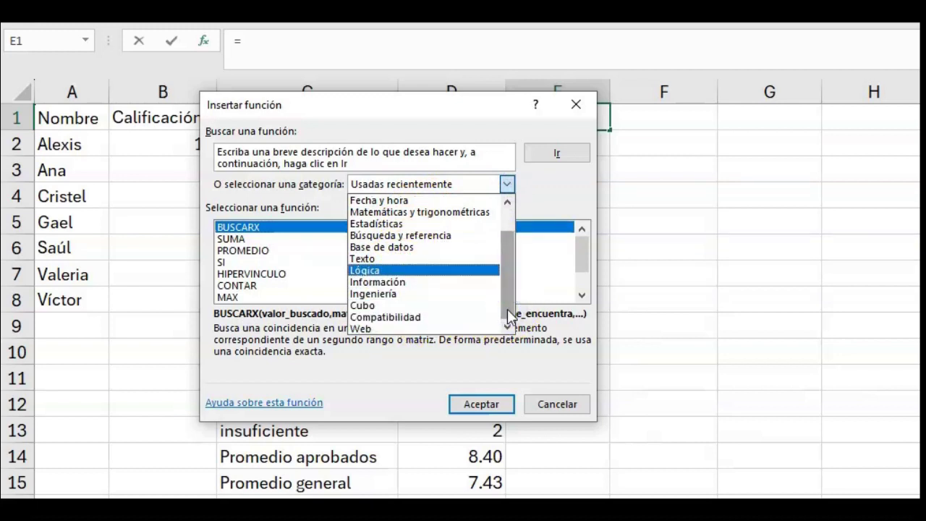
click(509, 191)
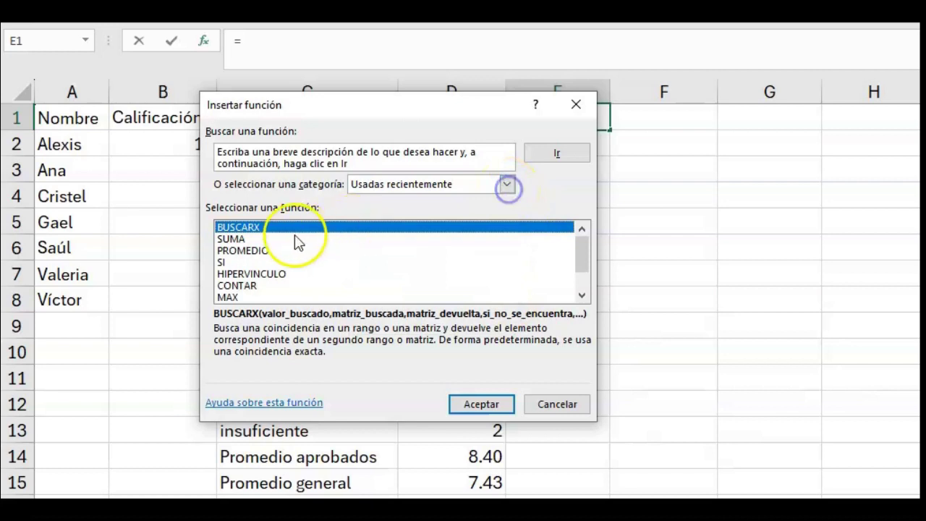
Step: List the functions of the Todo category and browse the syntax and descriptions of the entries from ABS to AÑO
click(507, 184)
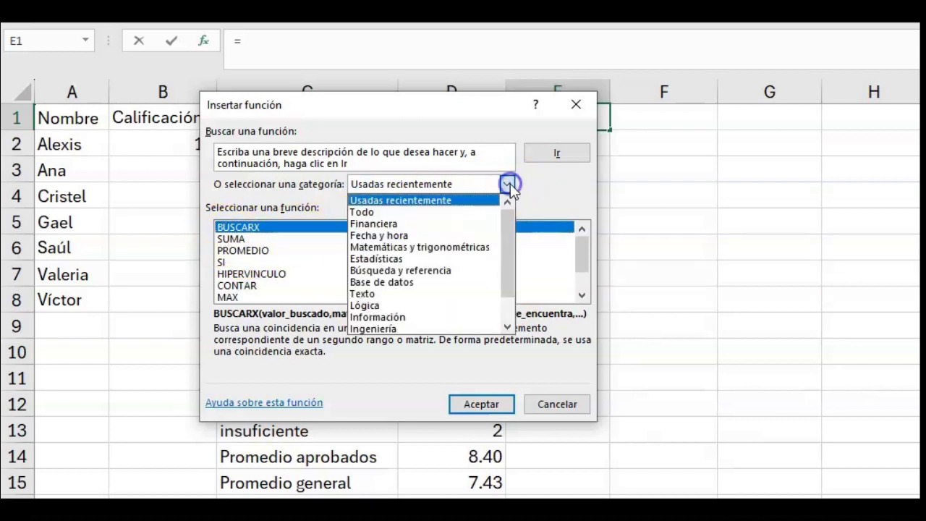
click(382, 209)
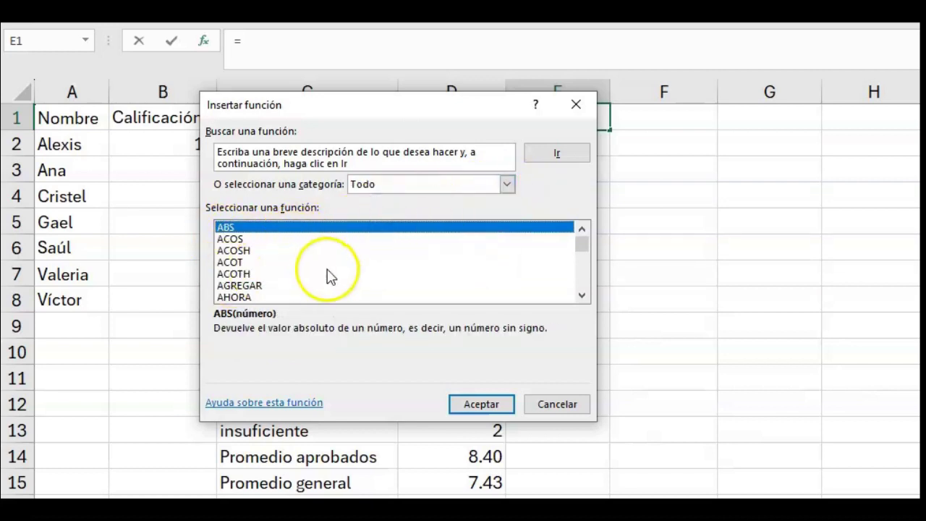
key(Down)
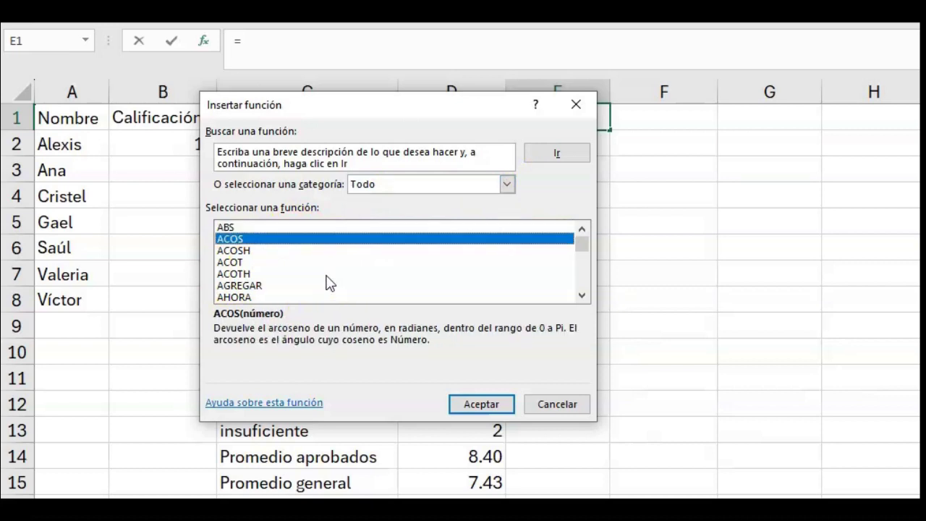
key(Down)
key(Down)
key(Down)
key(Down)
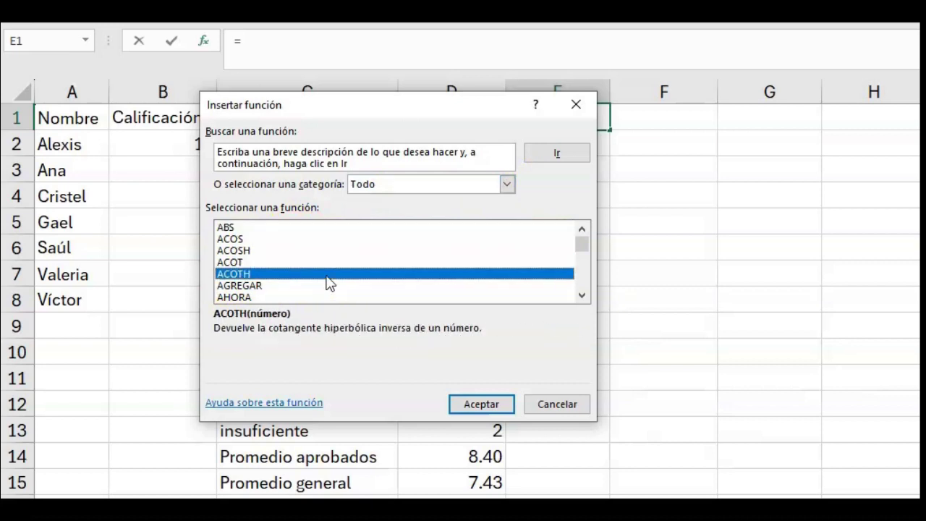
key(Down)
key(Down)
key(Down)
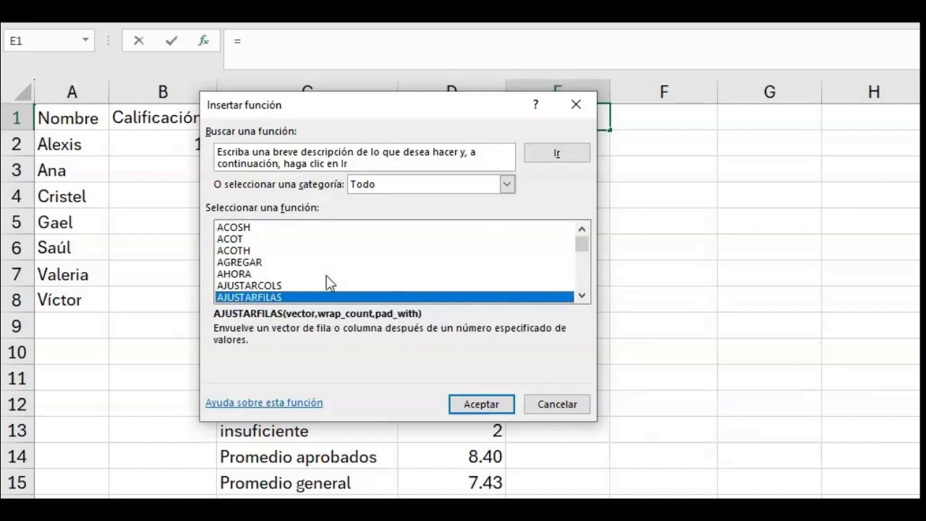
key(Down)
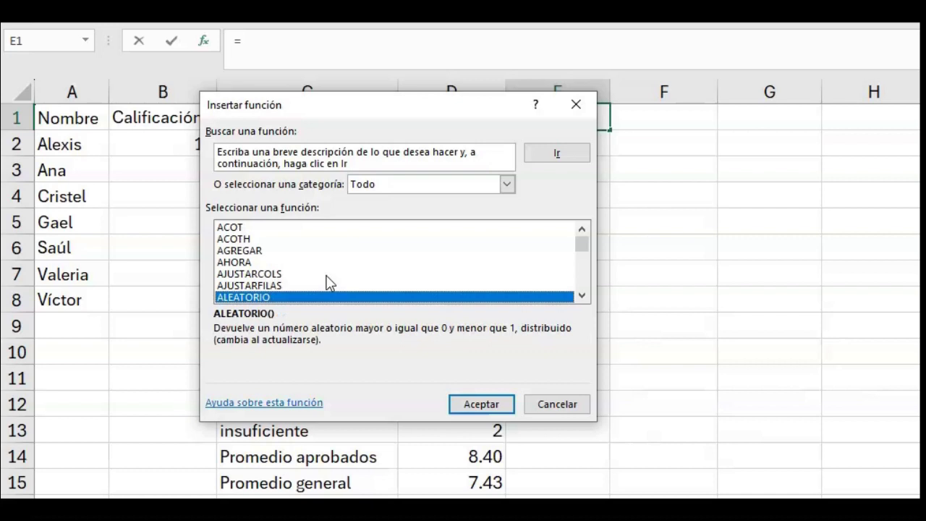
key(Down)
key(Up)
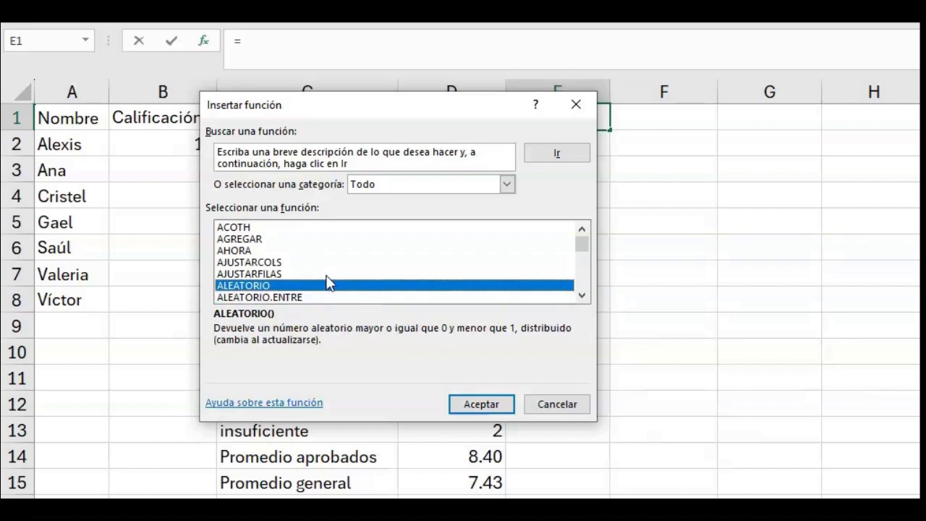
key(Down)
key(Down)
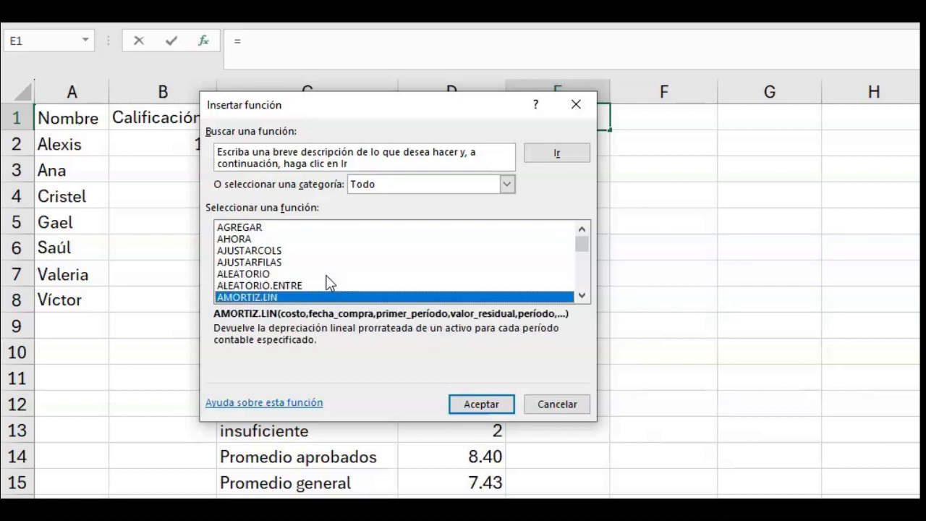
key(Down)
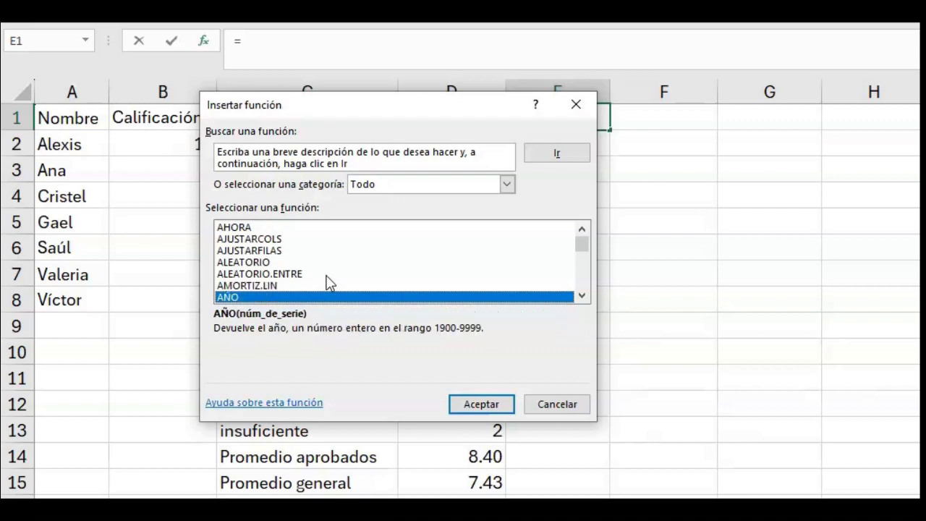
key(Up)
key(Up)
key(Up)
key(Up)
key(Up)
key(Up)
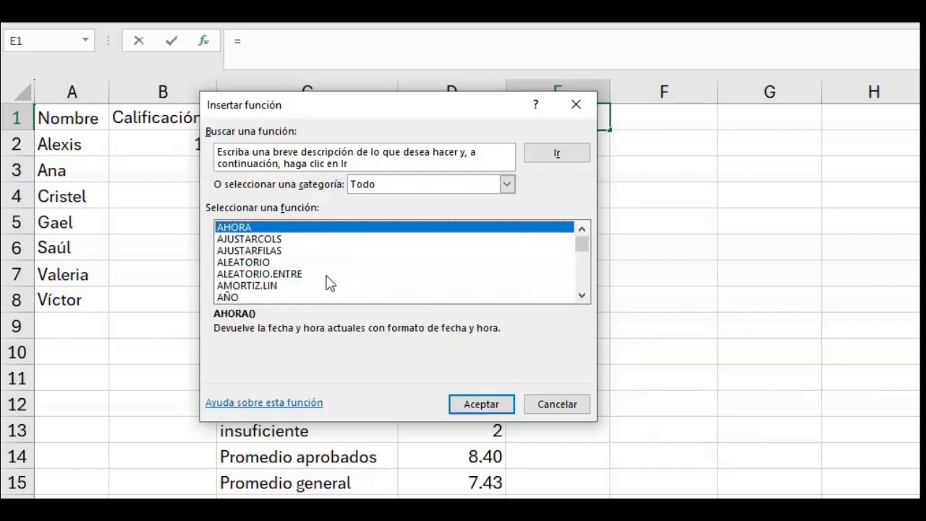
Step: Replace the placeholder text in the function search with "media" and run the search for matching functions
click(413, 163)
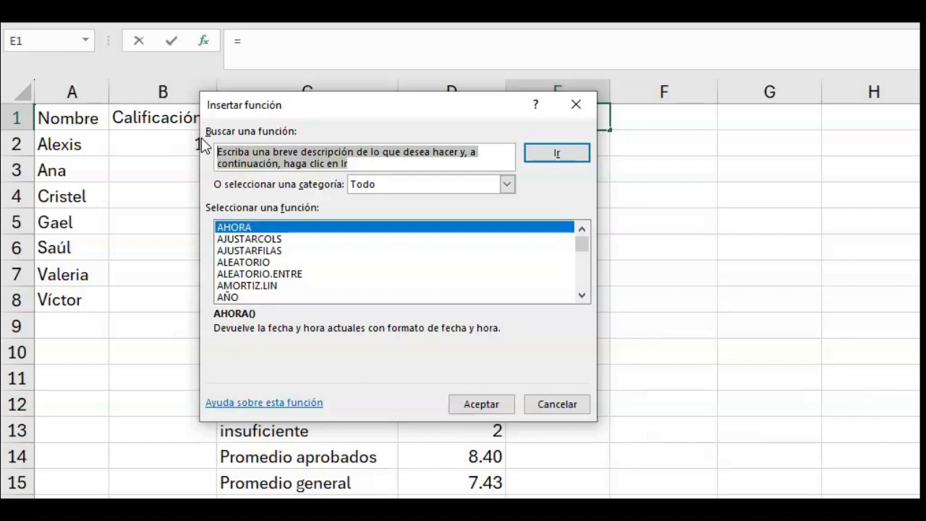
text(media)
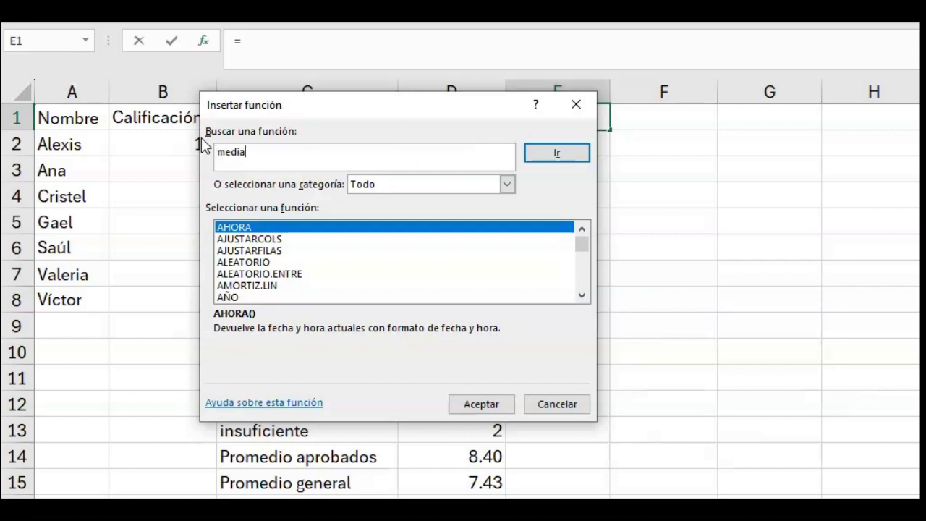
click(559, 155)
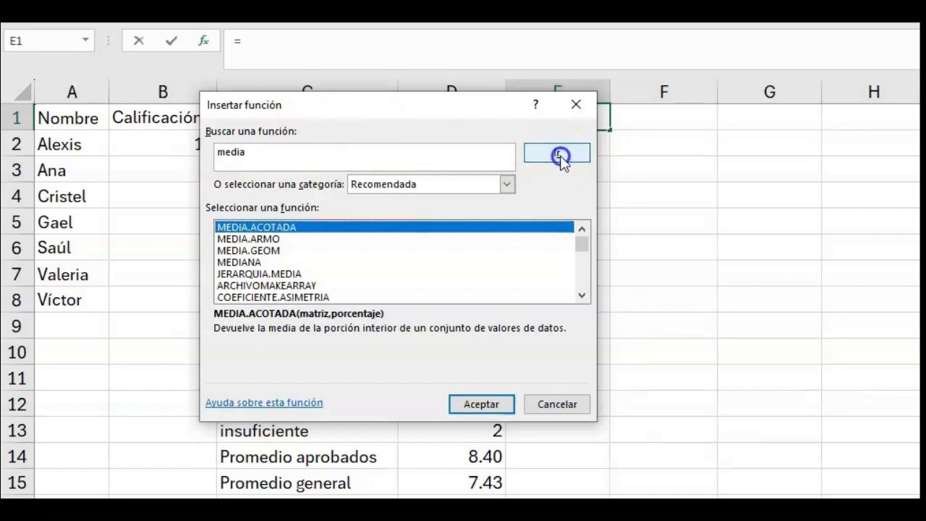
Step: Browse the syntax and descriptions of the suggested functions from MEDIA.ARMO down to CUARTIL, then return to MEDIA.ACOTADA
click(442, 238)
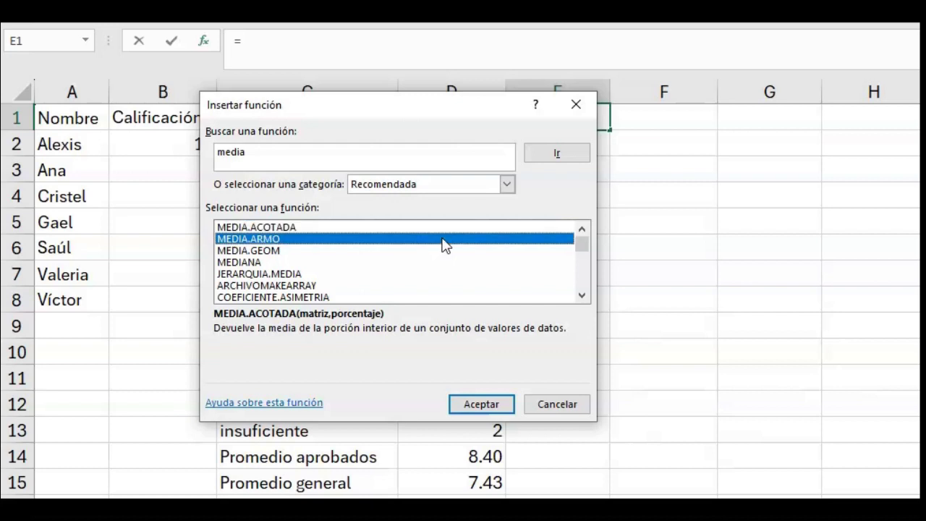
key(Down)
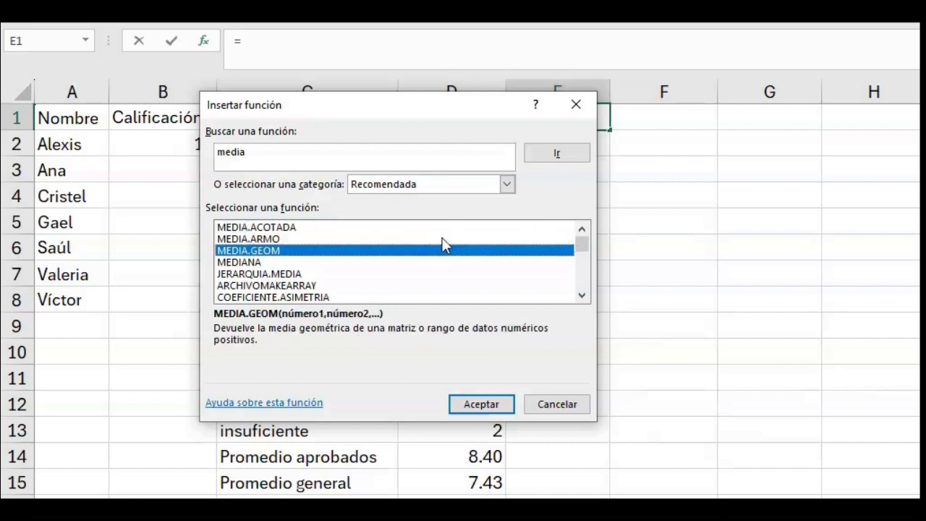
key(Down)
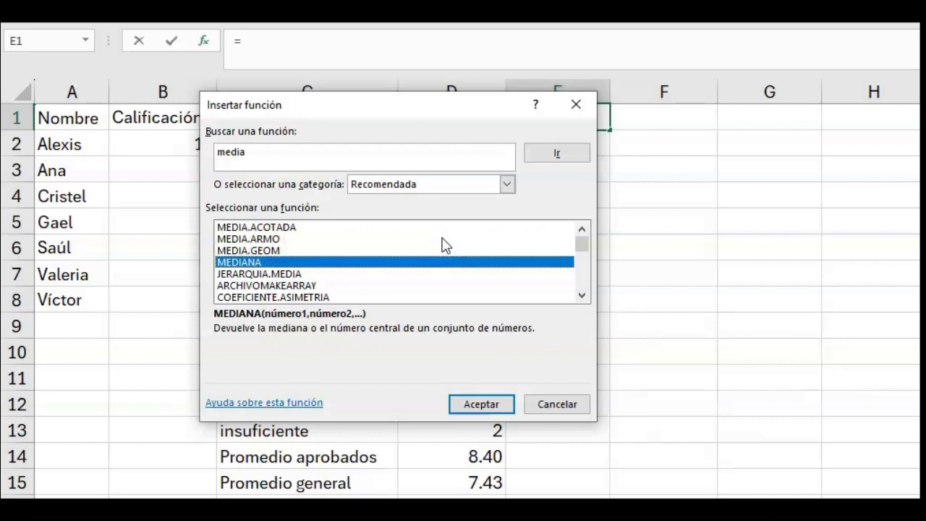
key(Down)
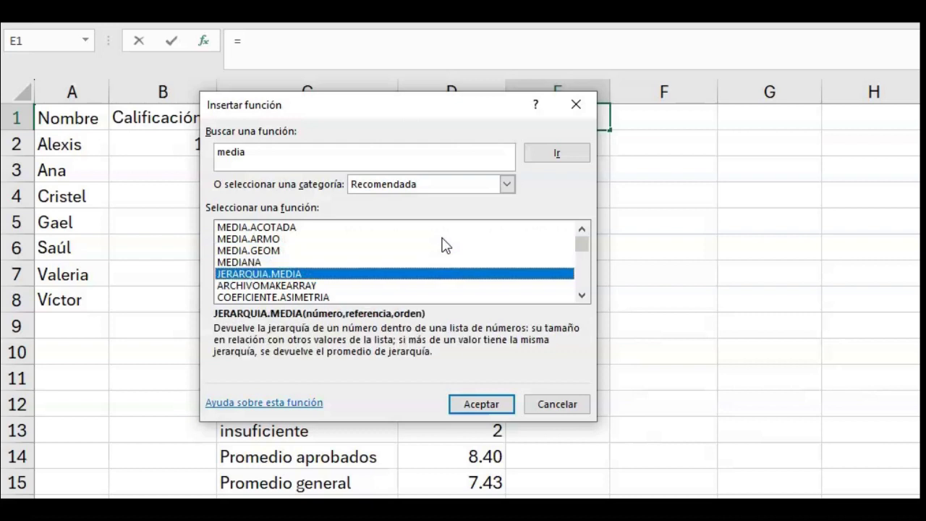
key(Down)
key(Down)
key(Down)
key(Down)
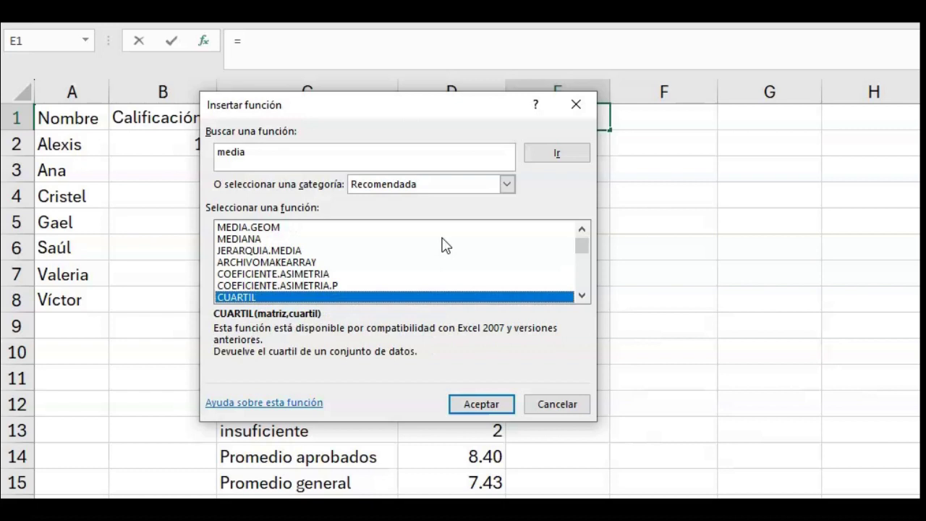
key(Up)
key(Up)
key(Up)
key(Up)
key(Up)
key(Up)
key(Up)
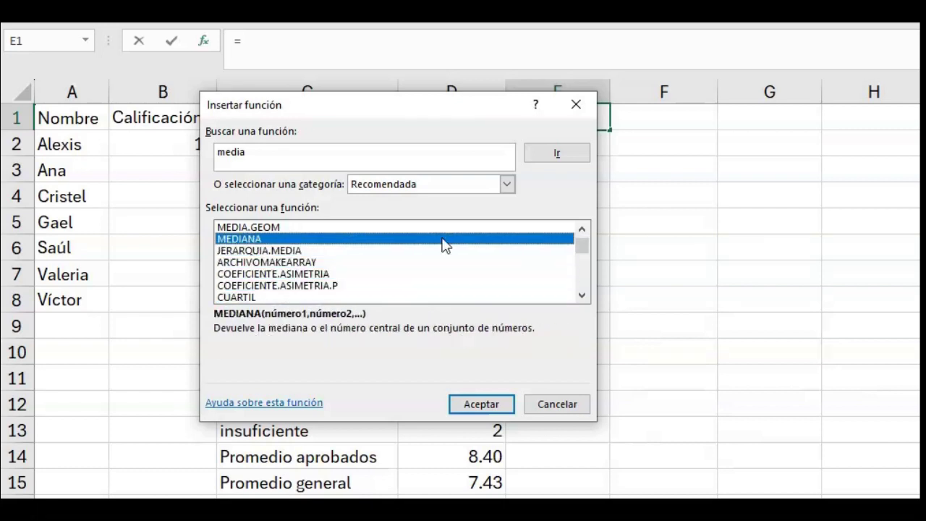
key(Up)
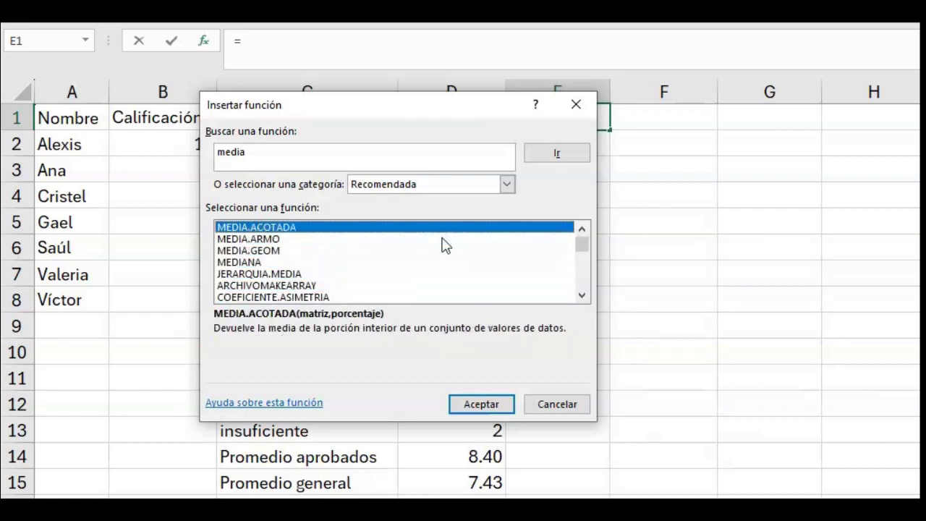
Step: Replace the function search term with "moda" and run the search
drag(465, 154, 181, 139)
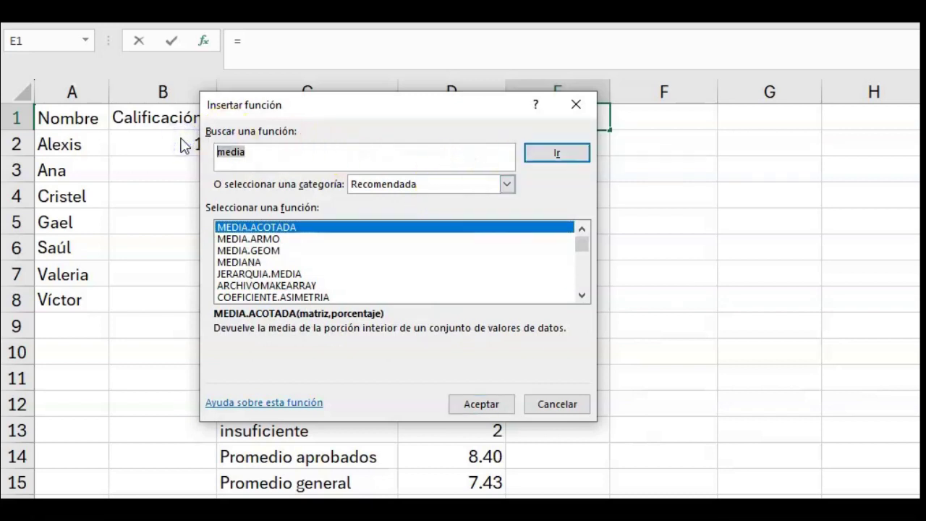
text(moda)
key(Return)
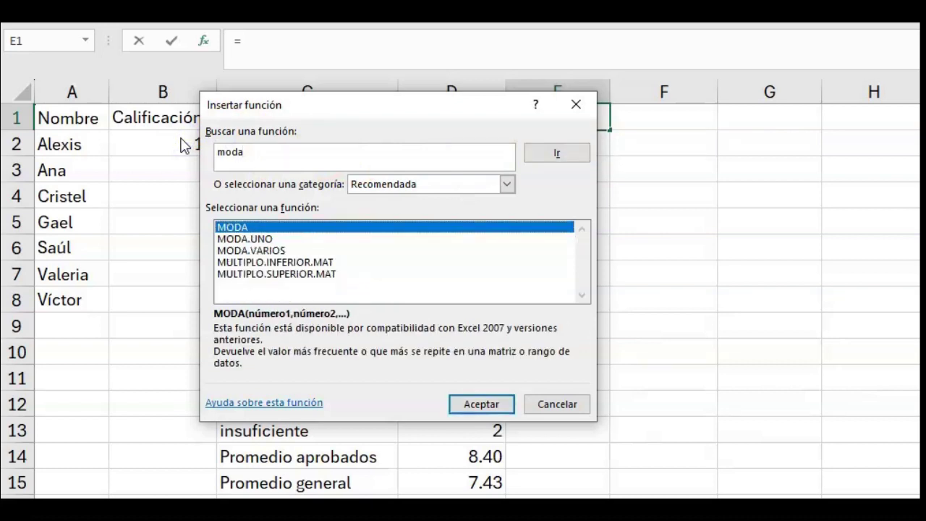
Step: Search the functions for "promedio" and review the descriptions of PROMEDIOA, PROMEDIO.SI.CONJUNTO, PROMEDIO.SI and PROMEDIO
click(264, 149)
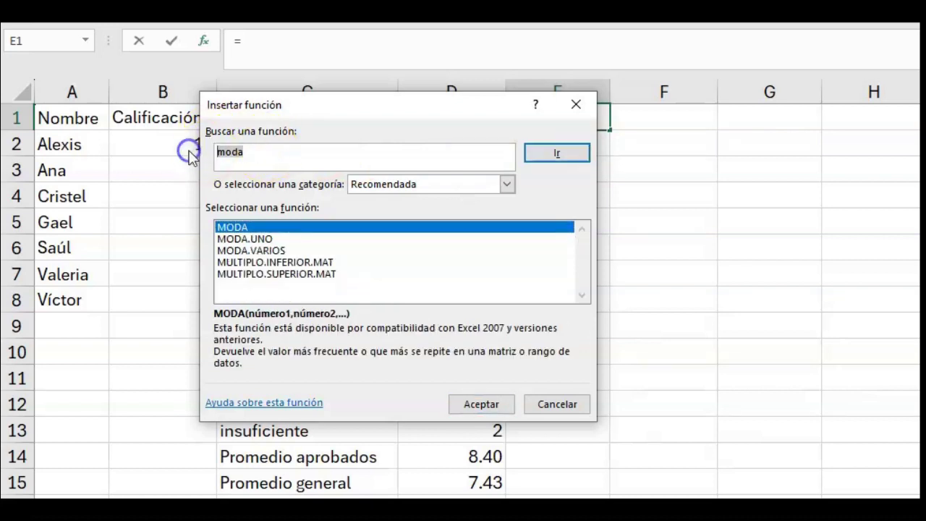
text(promedio)
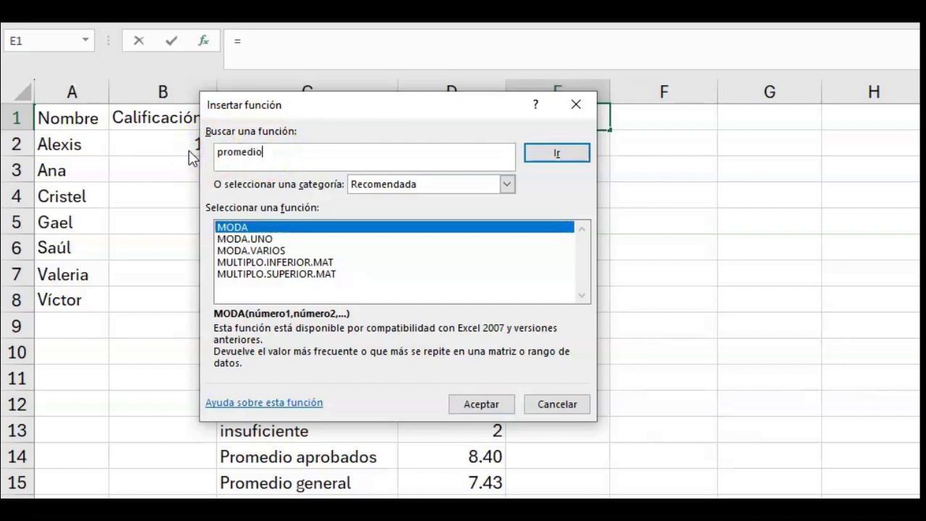
key(Return)
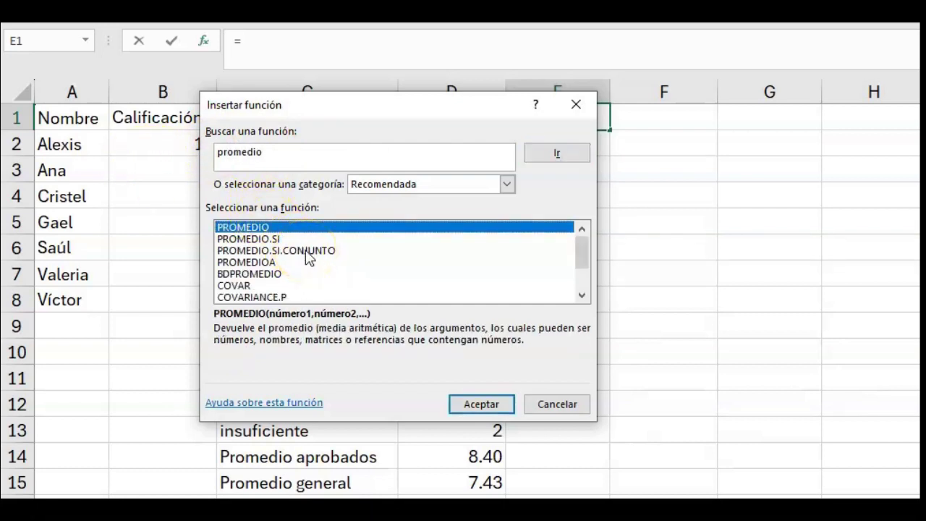
click(272, 263)
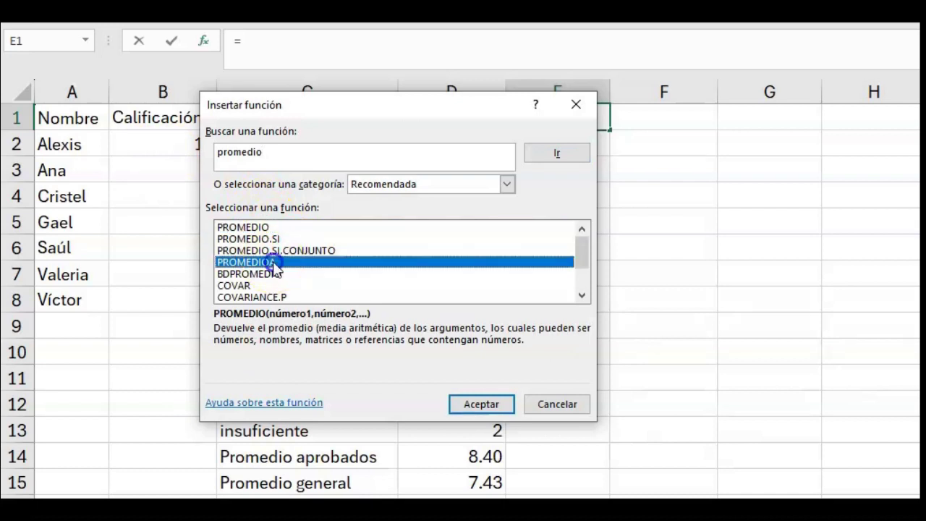
click(298, 250)
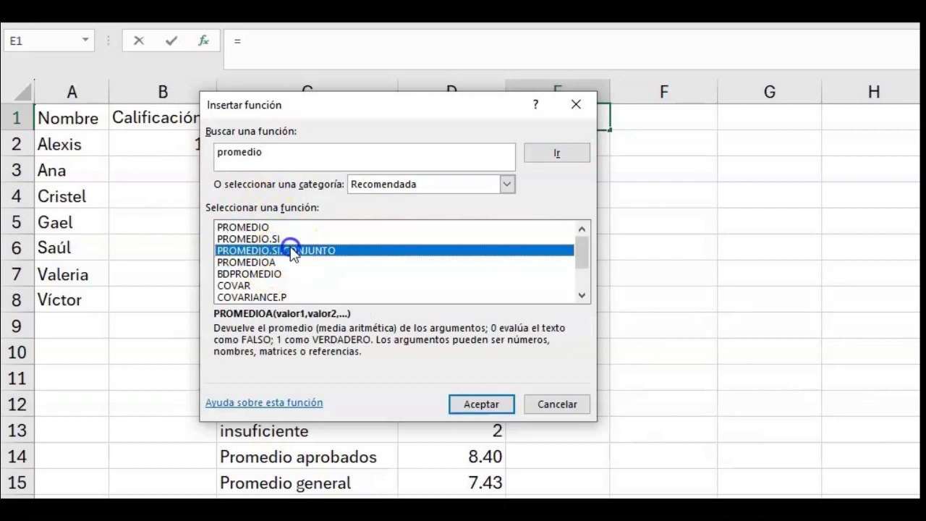
click(265, 239)
click(262, 228)
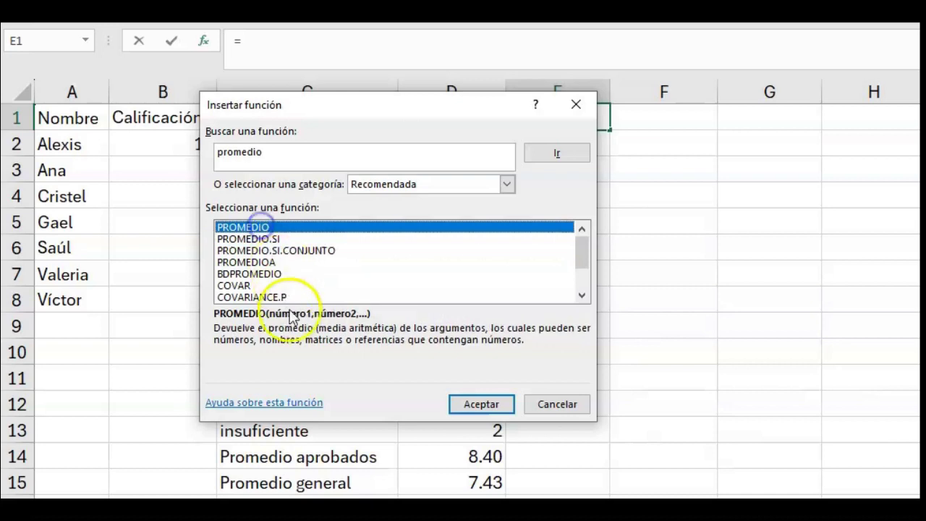